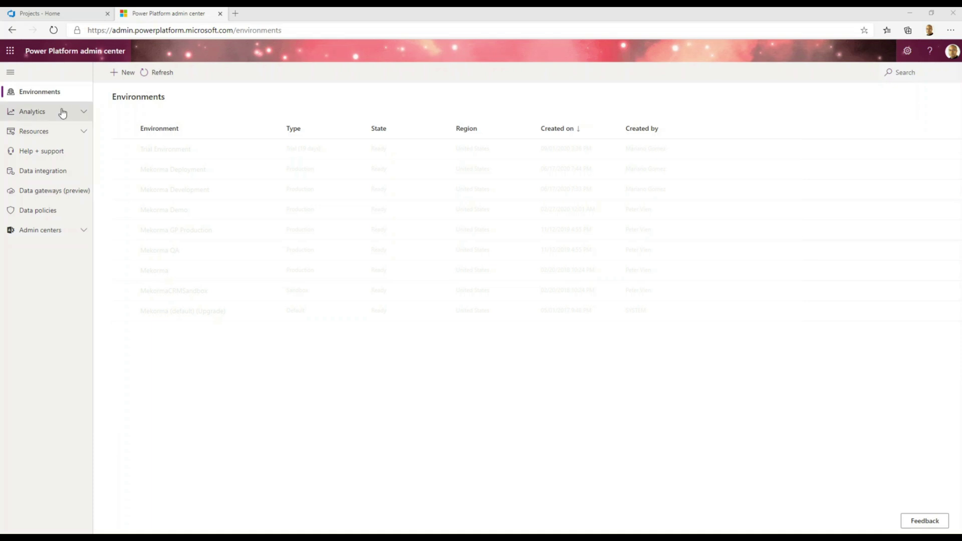
Start a new environment from the Environments list to bring up the New environment form.
click(122, 72)
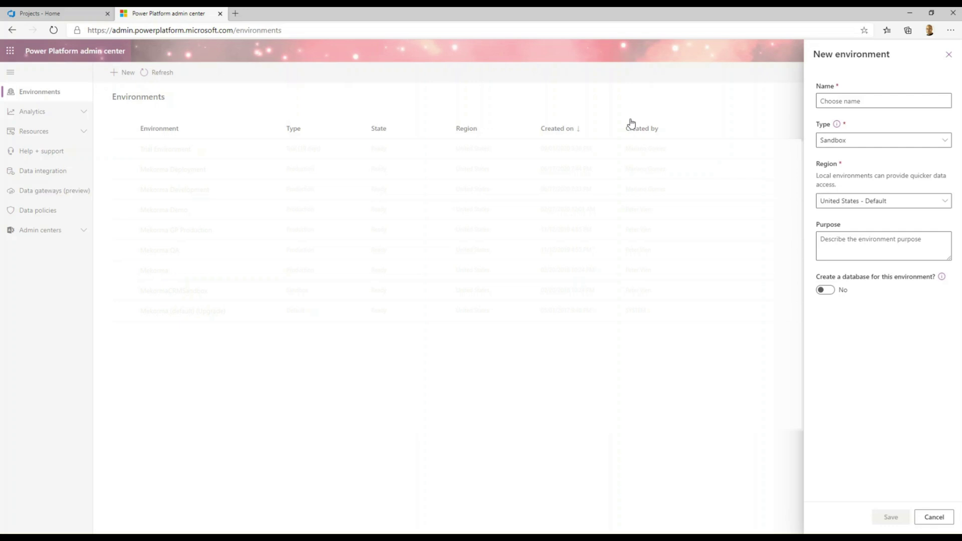
Name the new environment alm-dev, make it Production, and enable a database.
click(823, 98)
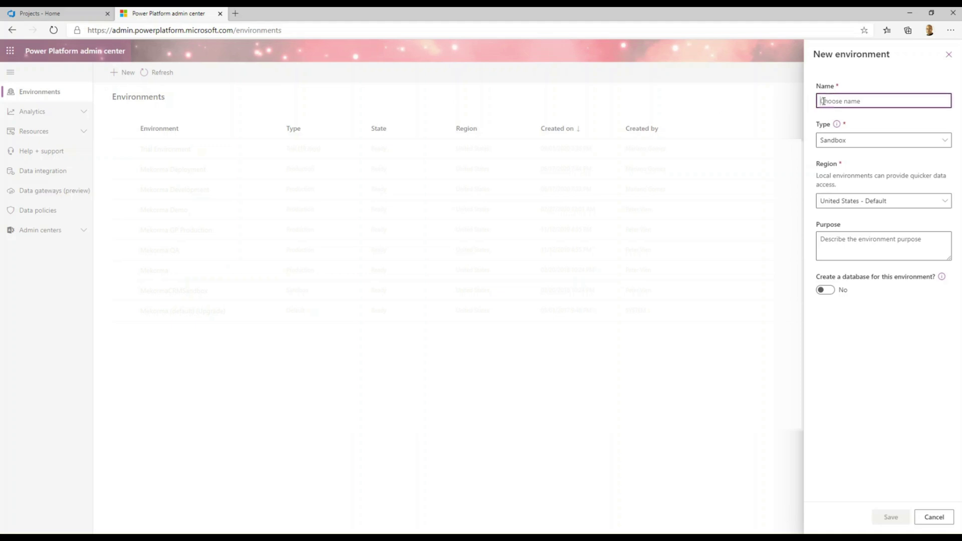
text(a)
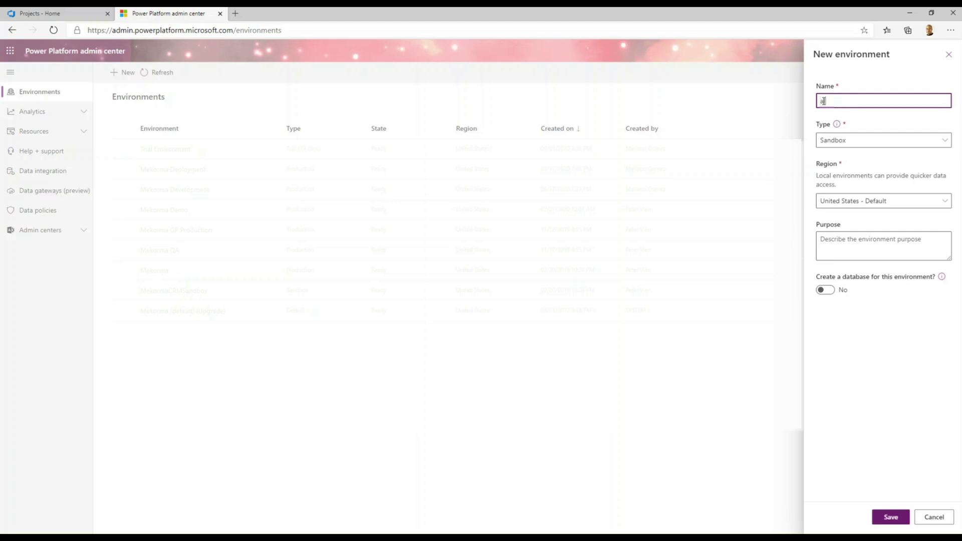
text(dm-dev)
click(883, 142)
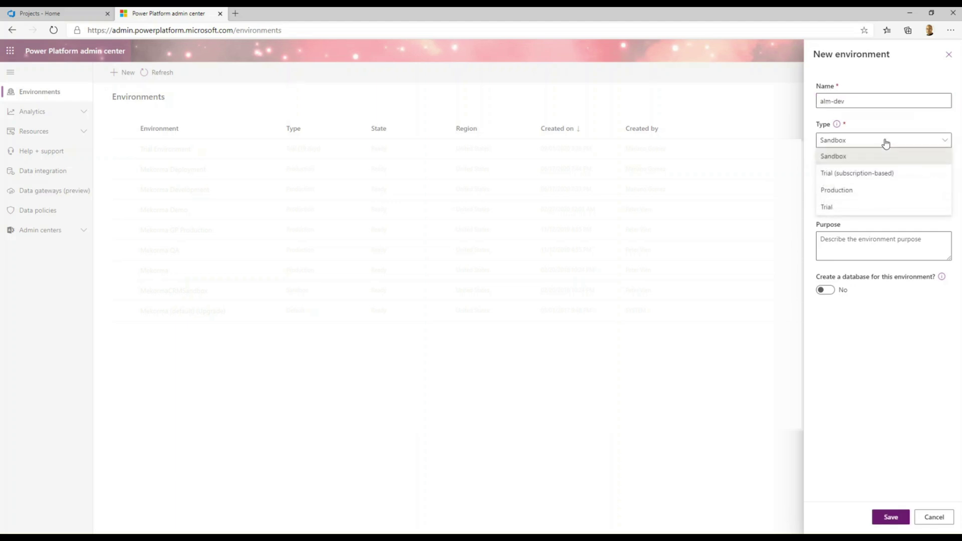
click(853, 190)
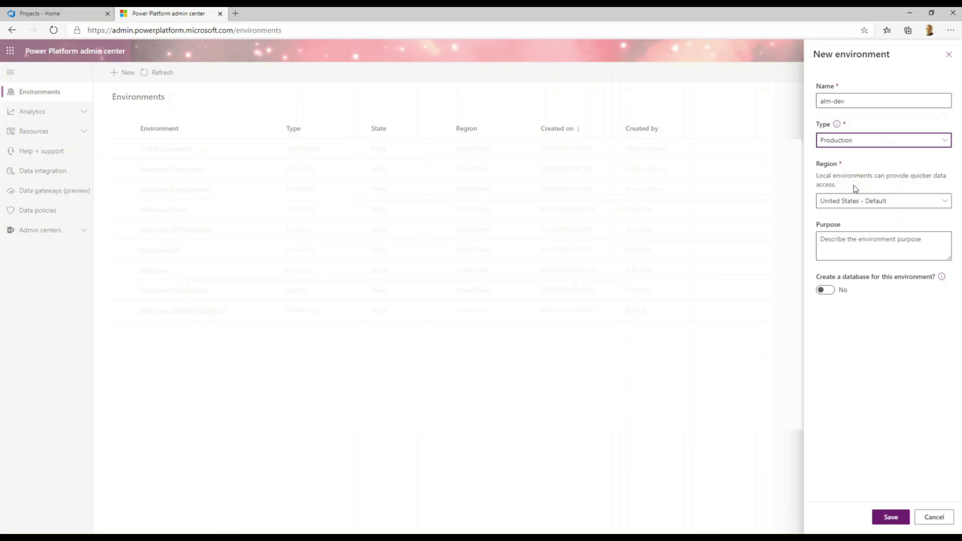
click(831, 294)
click(831, 293)
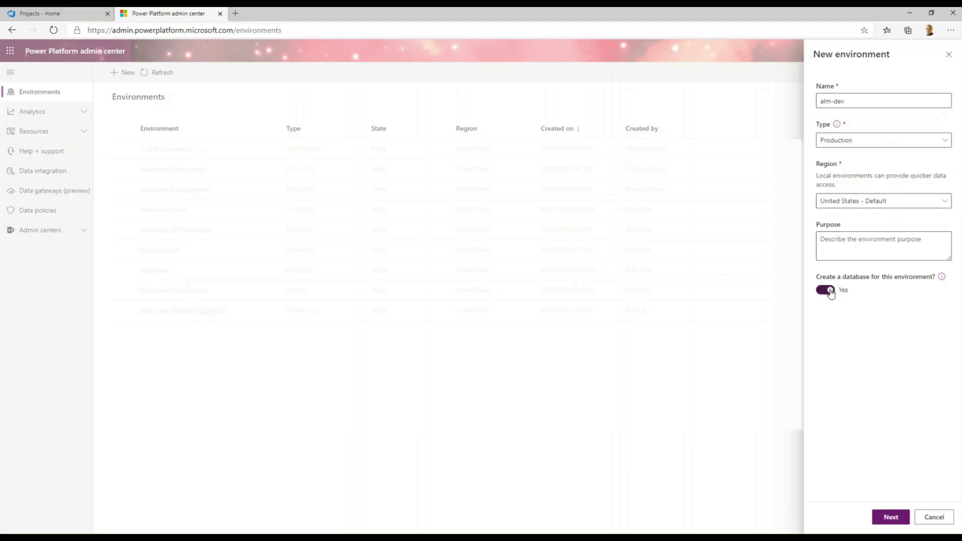
Set the database URL to alm-dev and save the environment.
click(890, 517)
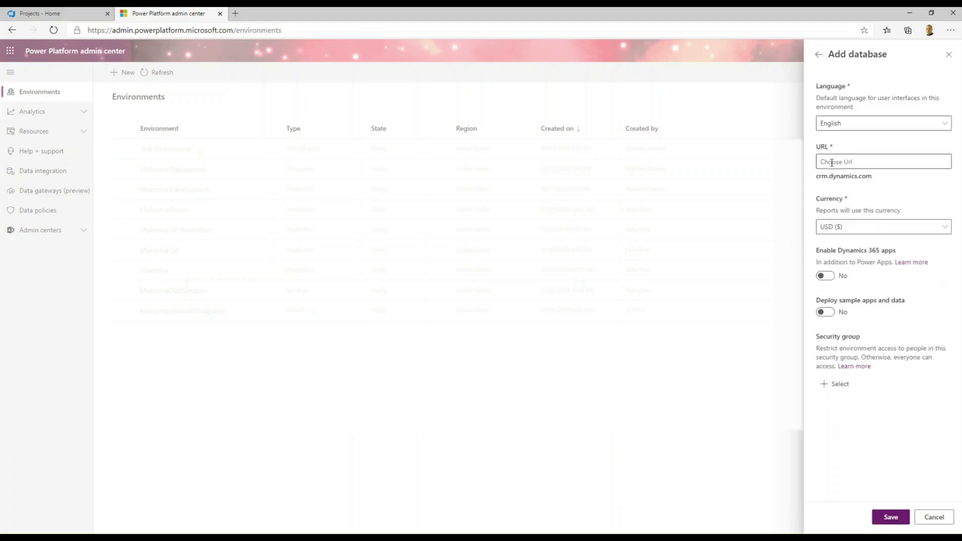
click(831, 162)
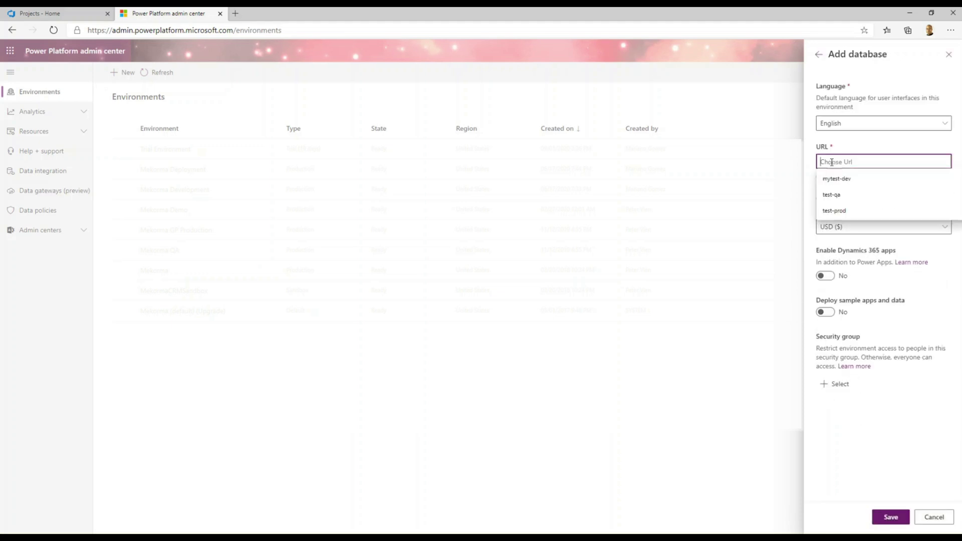
text(alm)
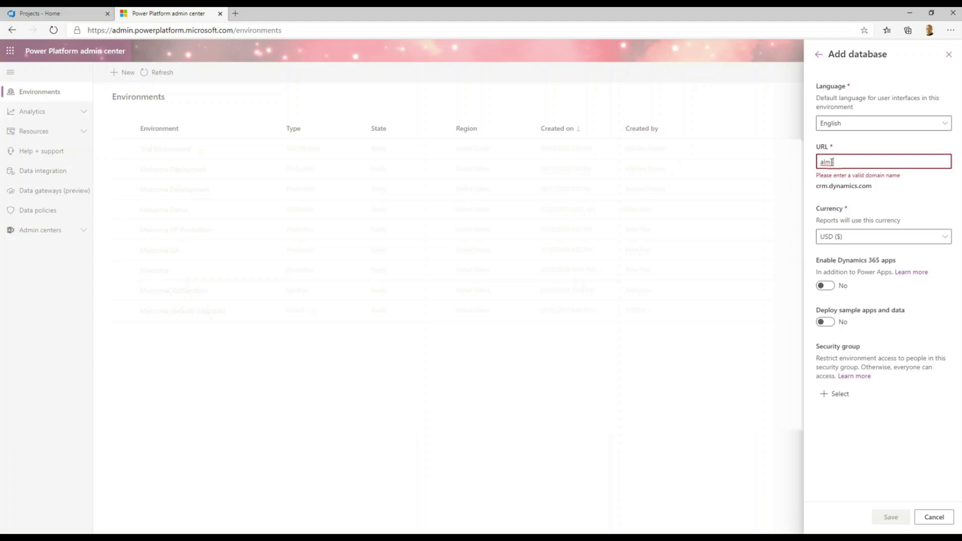
text(dev)
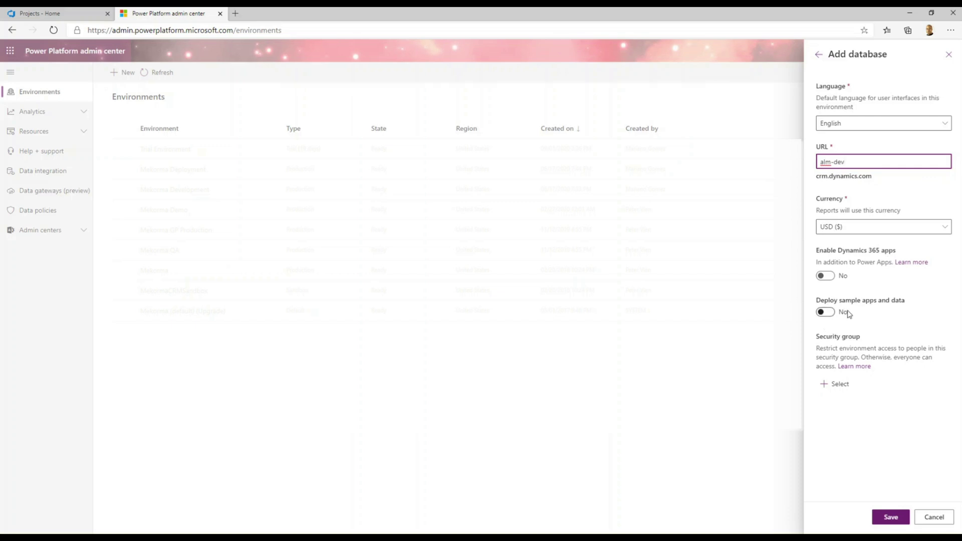
click(891, 517)
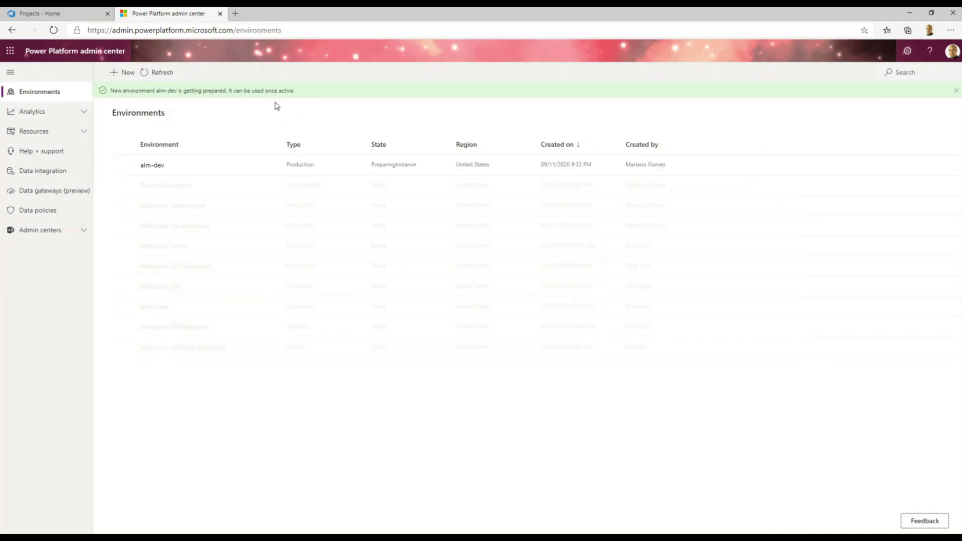
click(120, 72)
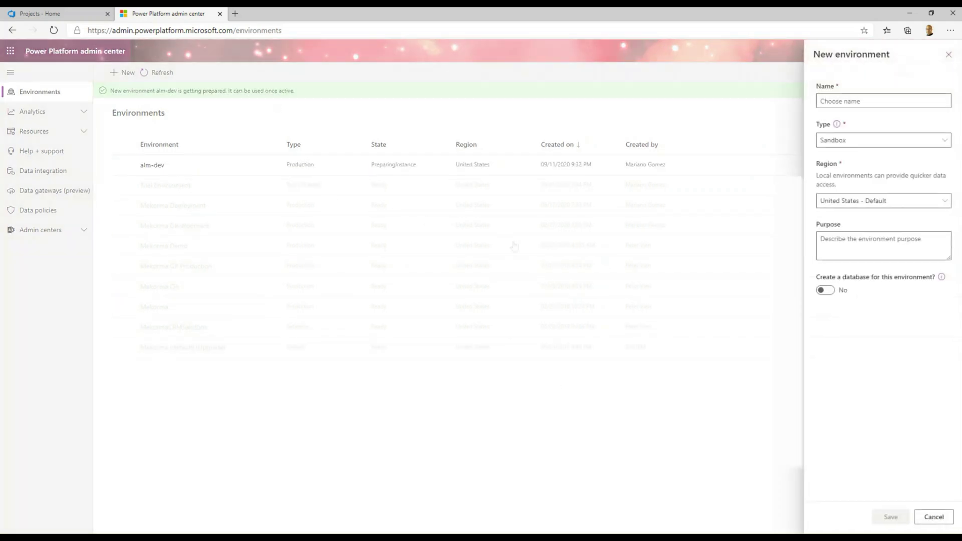
Name the environment alm-qa, set type Production, and add a database.
click(831, 101)
text(alm-)
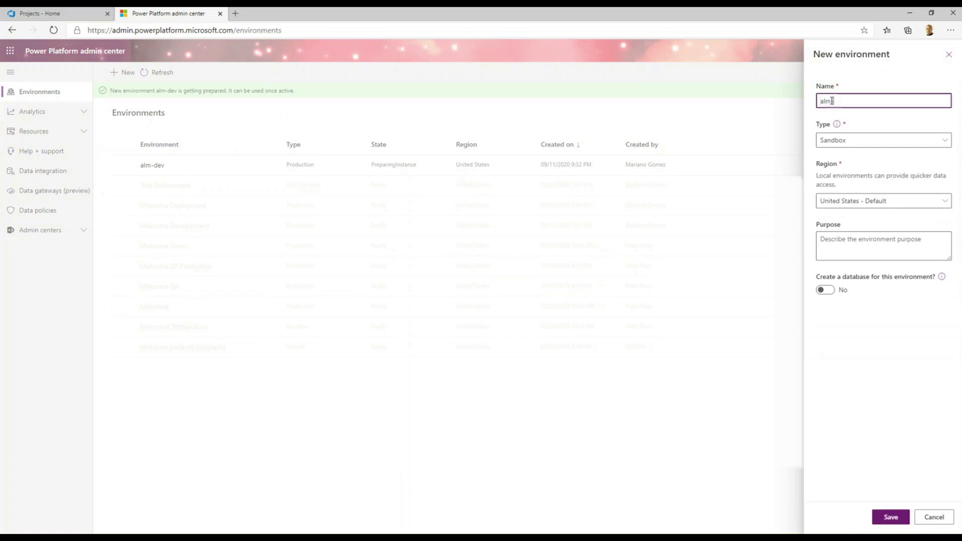
text(qa)
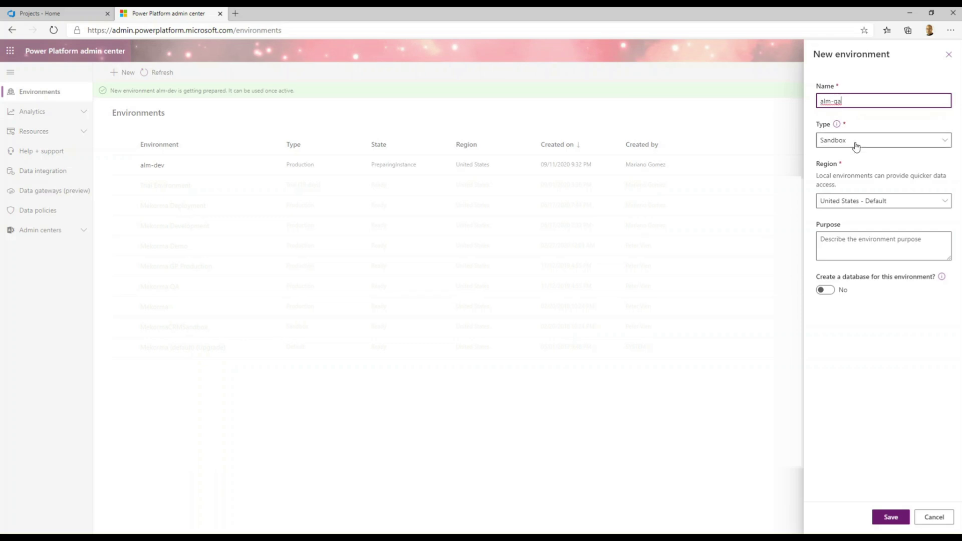
click(854, 142)
click(852, 194)
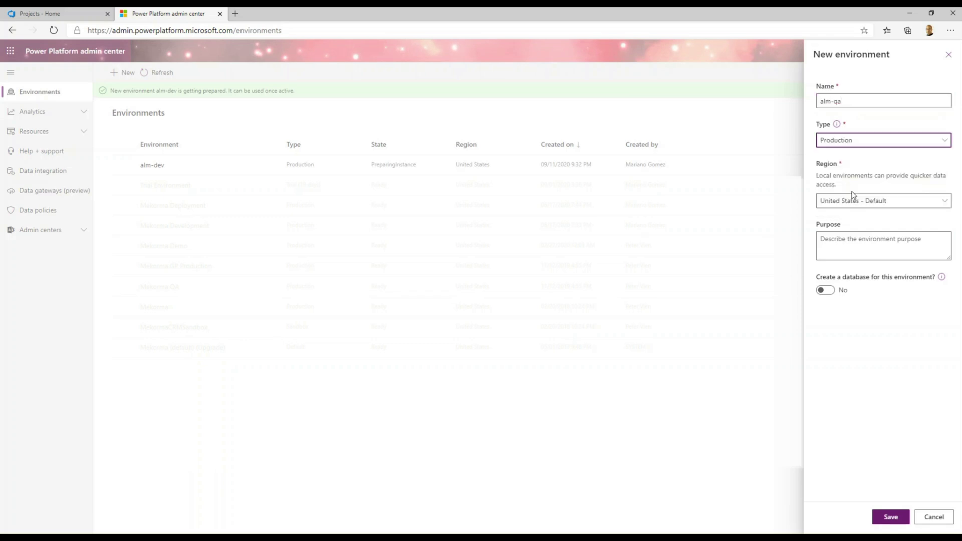
click(826, 291)
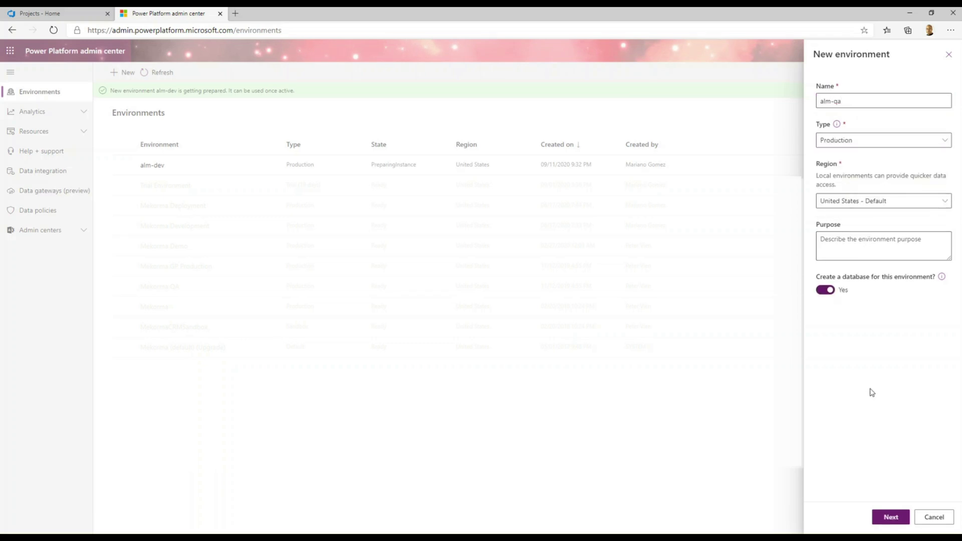
Enter alm-qa as the database URL and save the environment.
click(894, 518)
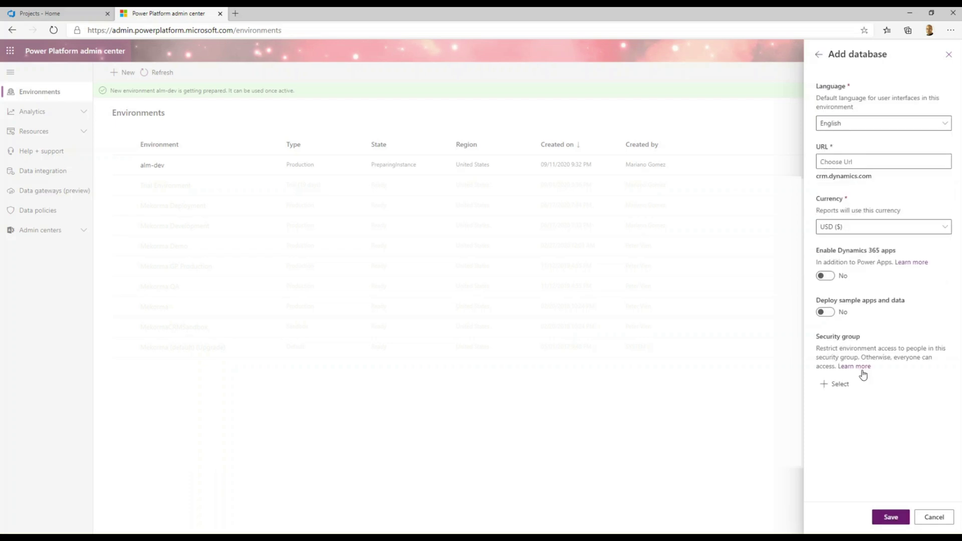
click(830, 161)
text(alm)
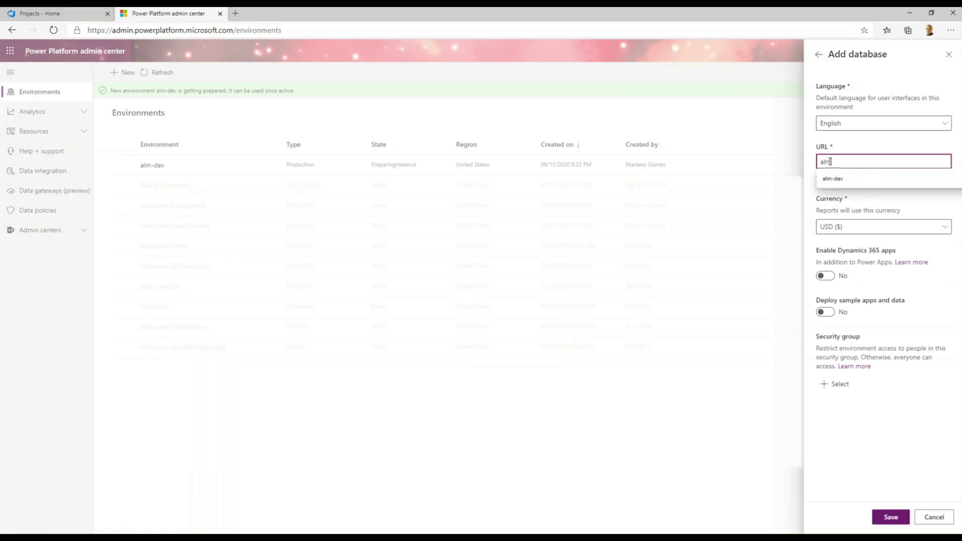
text(-da)
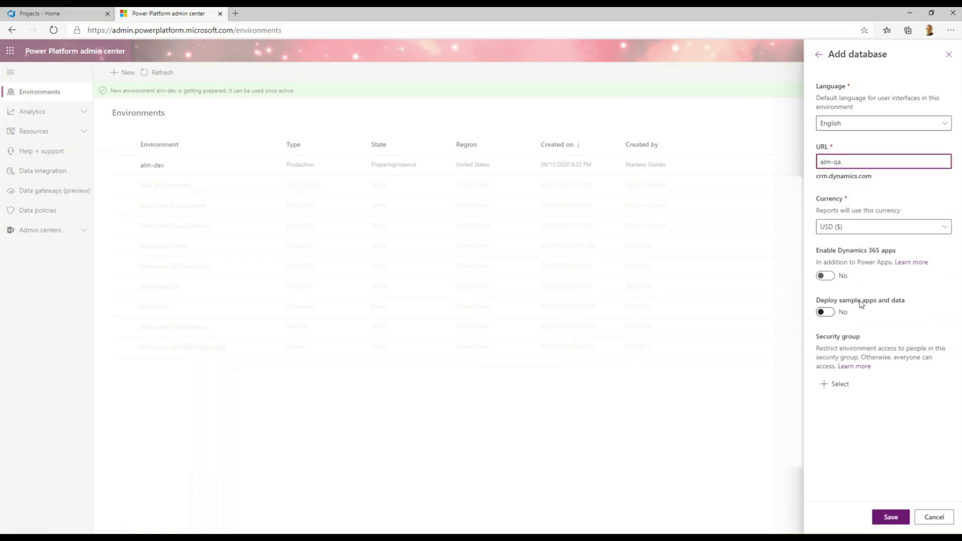
click(891, 517)
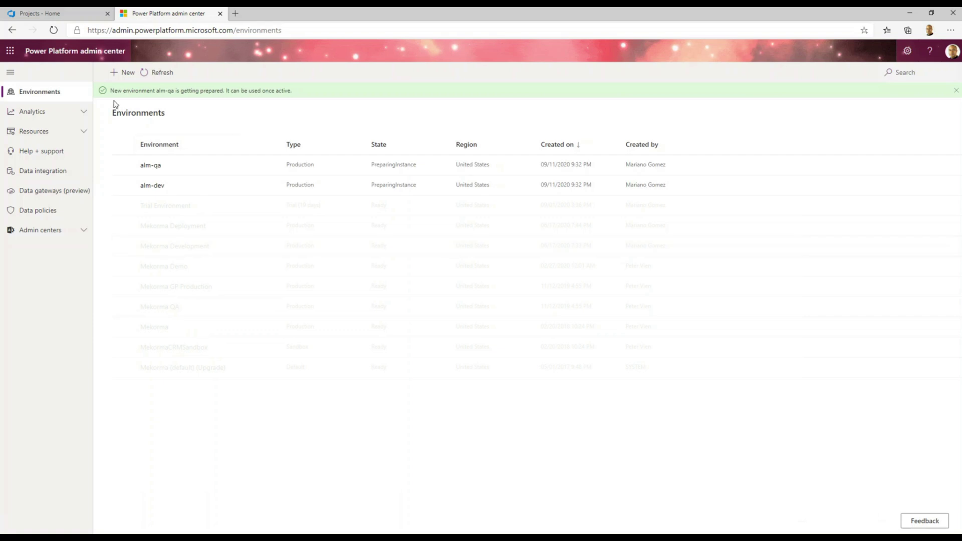
click(122, 73)
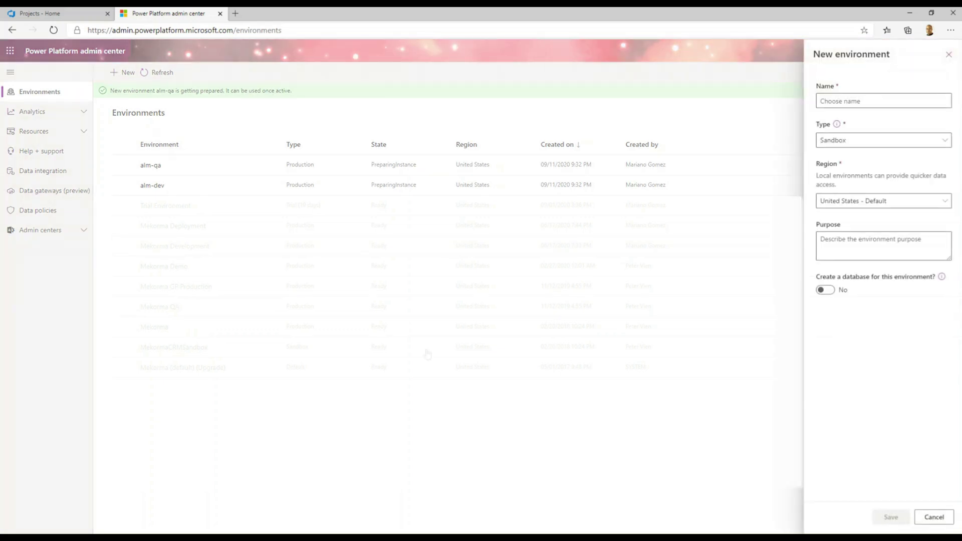
Name the third environment alm-prod, set type Production, and add a database.
click(847, 101)
text(almo)
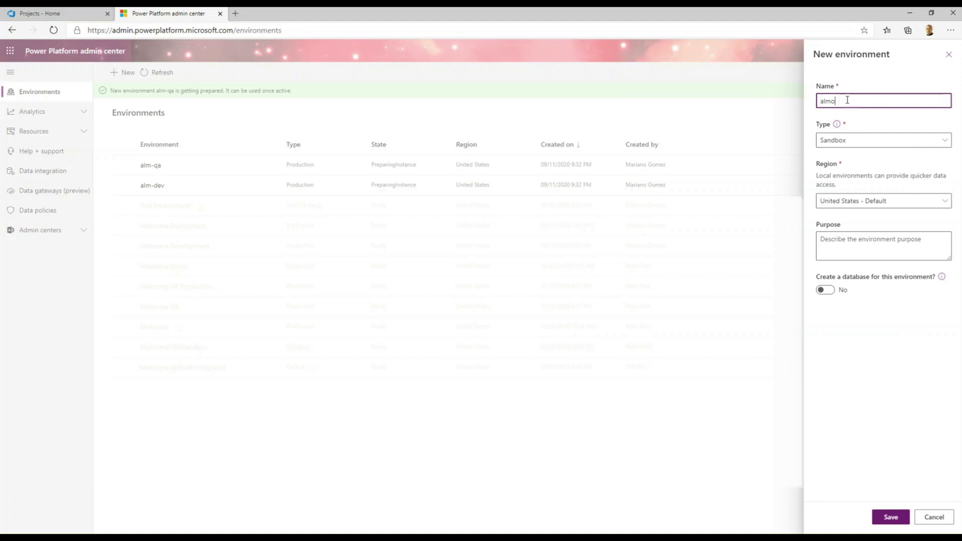
key(BackSpace)
text(-prod)
click(859, 139)
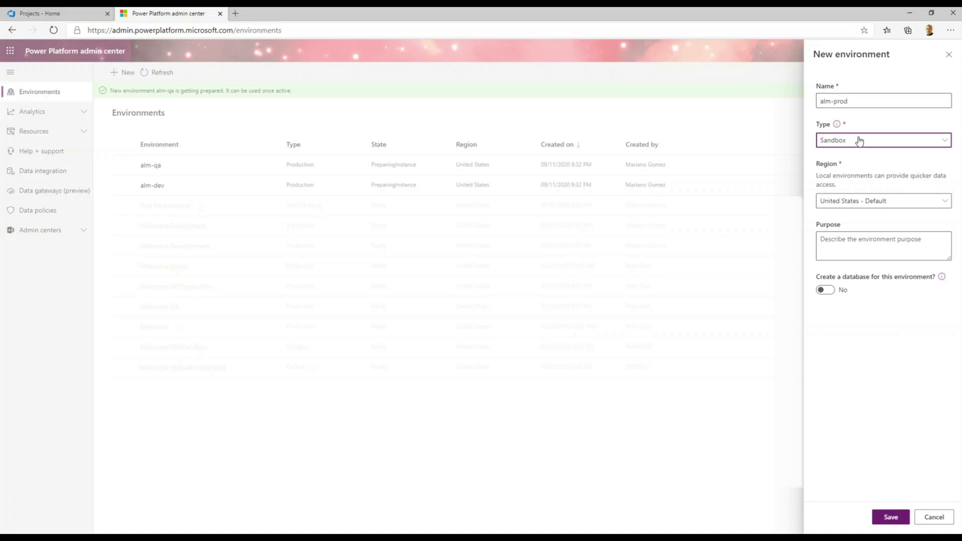
click(847, 190)
click(821, 290)
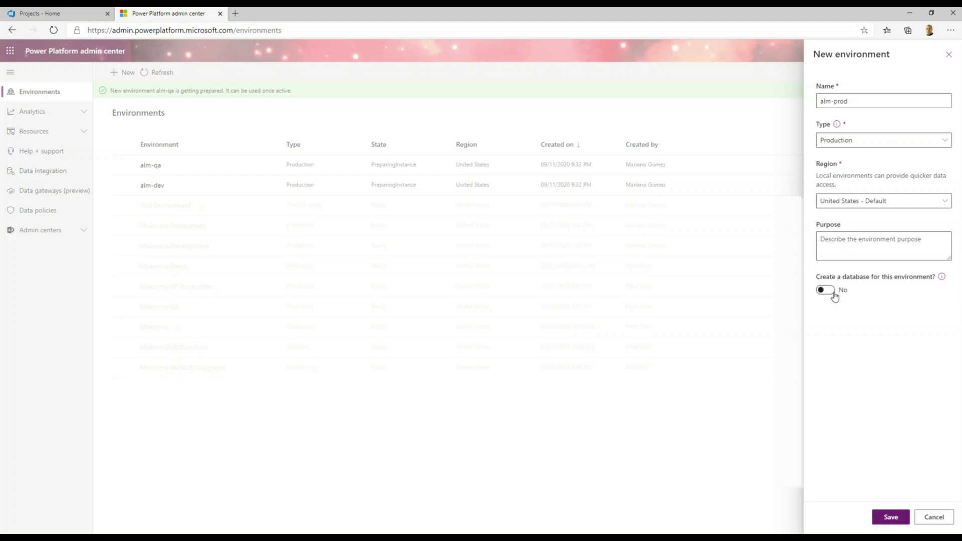
Enter alm-prod as the database URL and save.
click(891, 518)
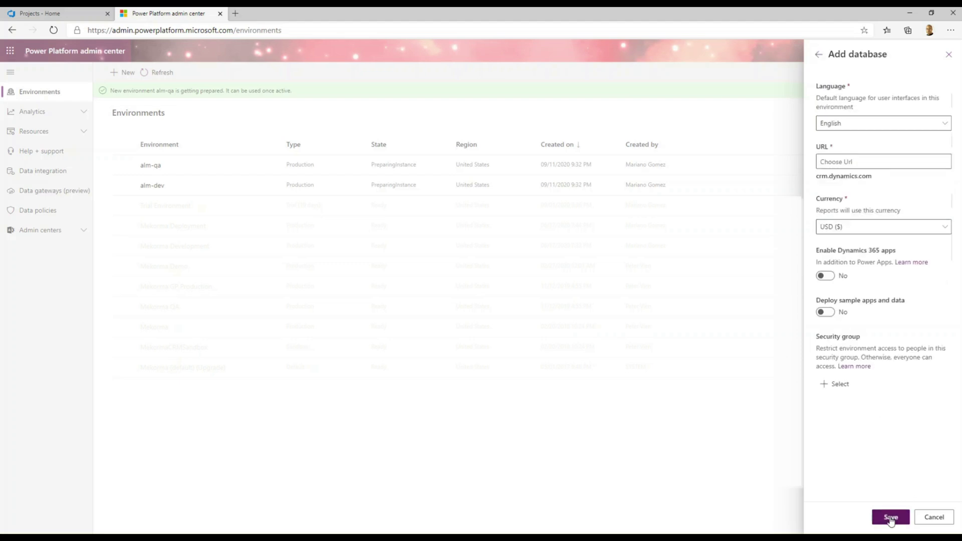
click(841, 162)
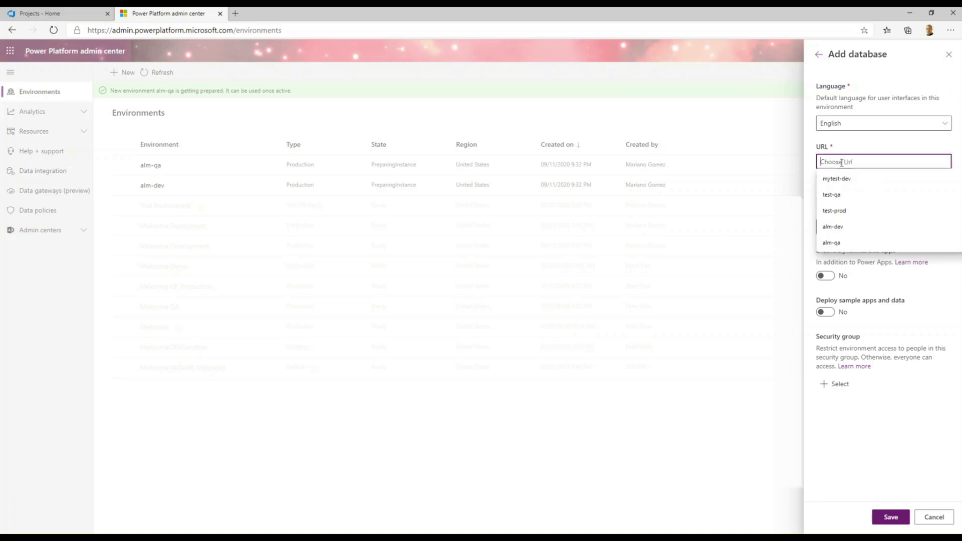
text(alm-)
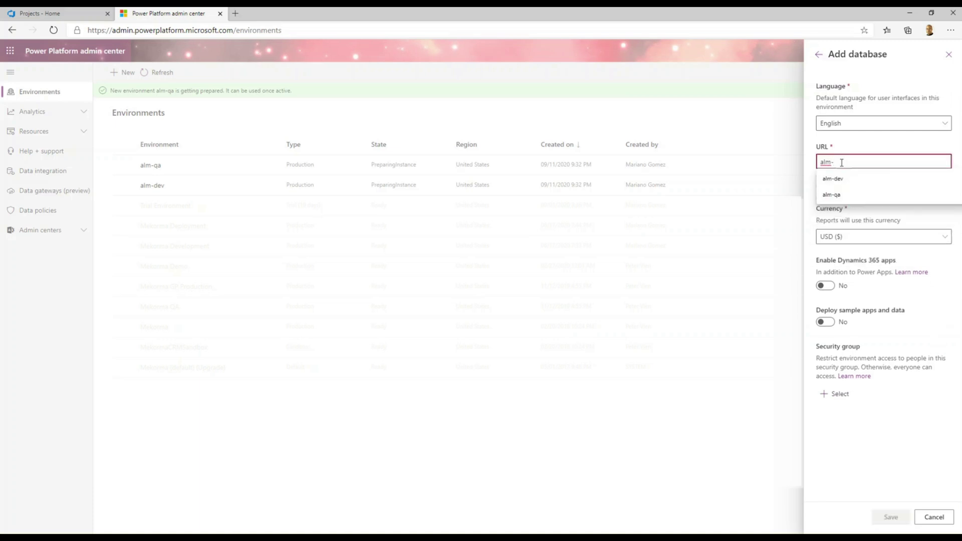
text(prod)
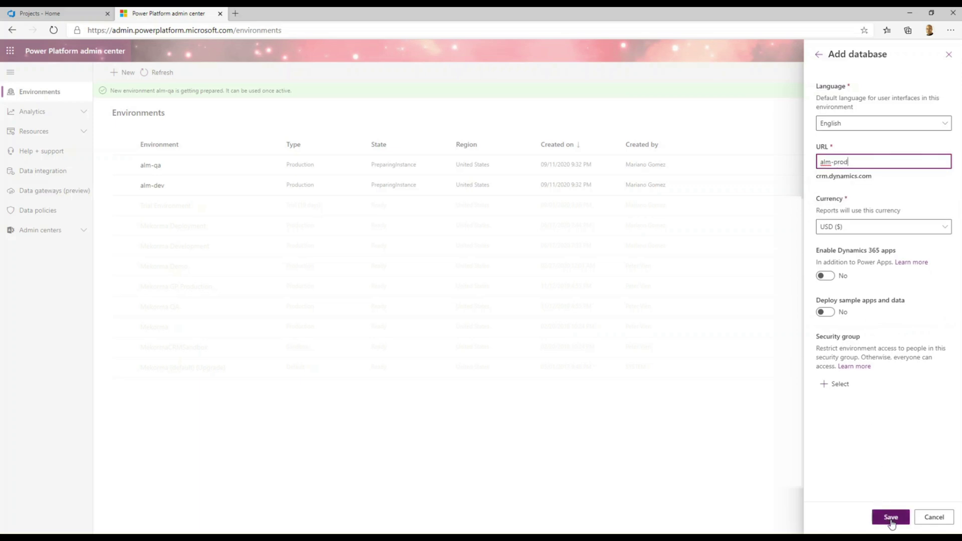
click(890, 518)
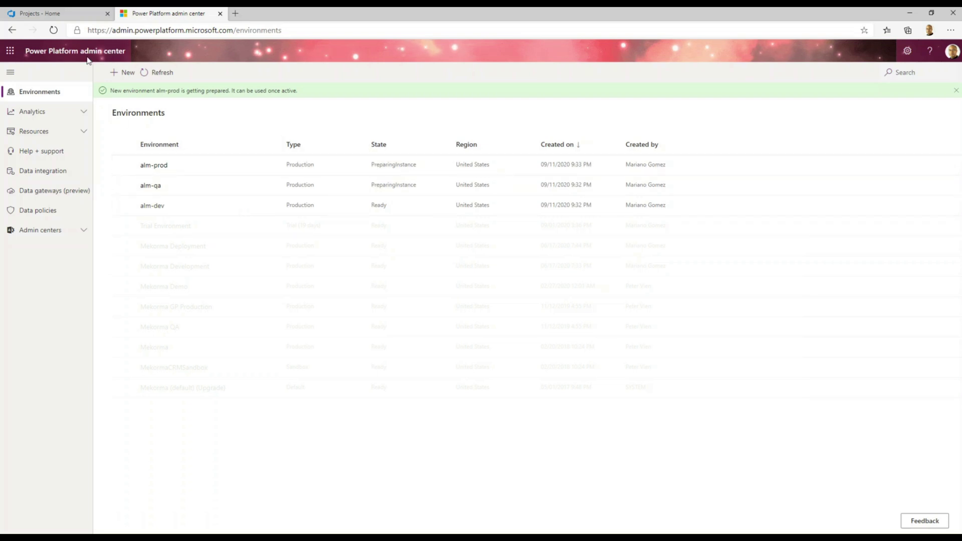
From the mekorma Azure DevOps projects, browse the Marketplace and search for 'power app'.
click(82, 21)
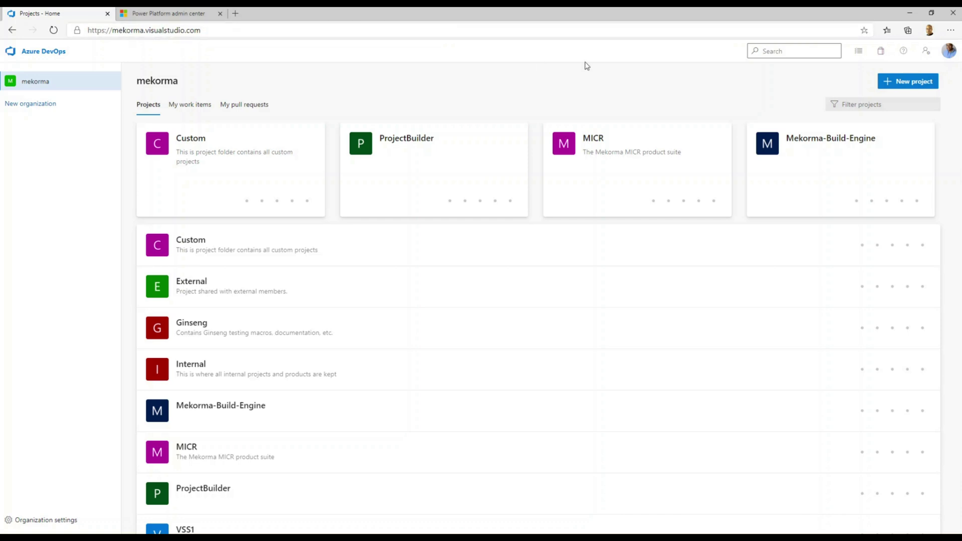
click(882, 52)
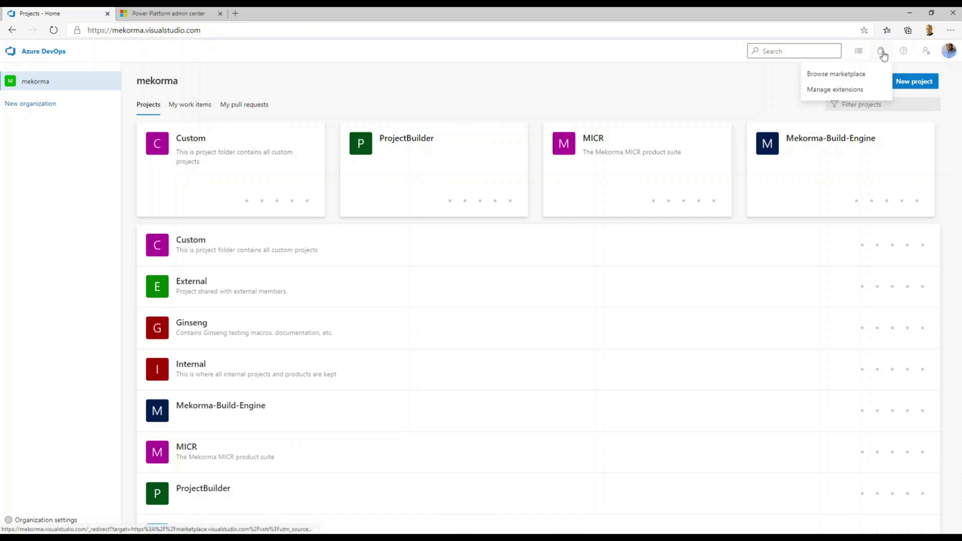
click(850, 76)
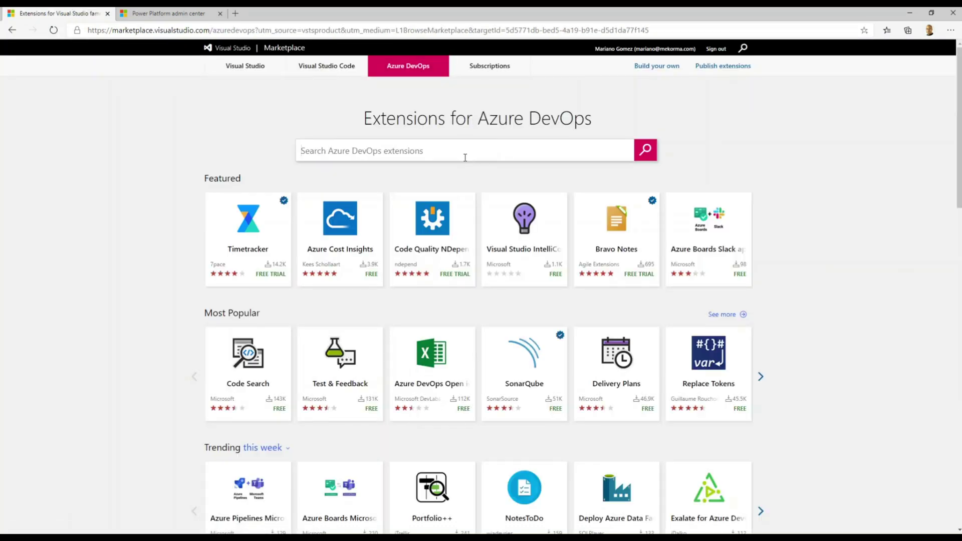
click(465, 158)
text(power app)
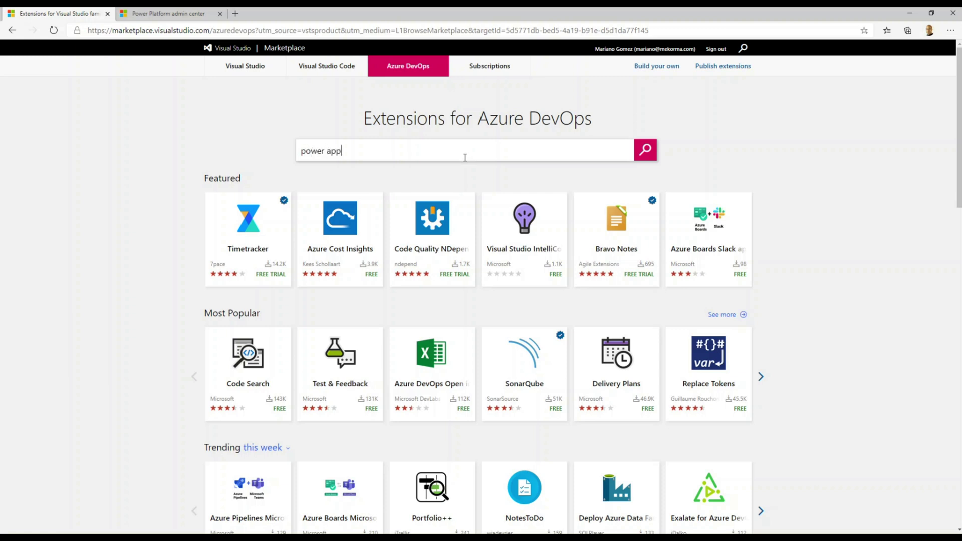
Install the free Power Platform Build Tools extension into the mekorma organization.
key(Return)
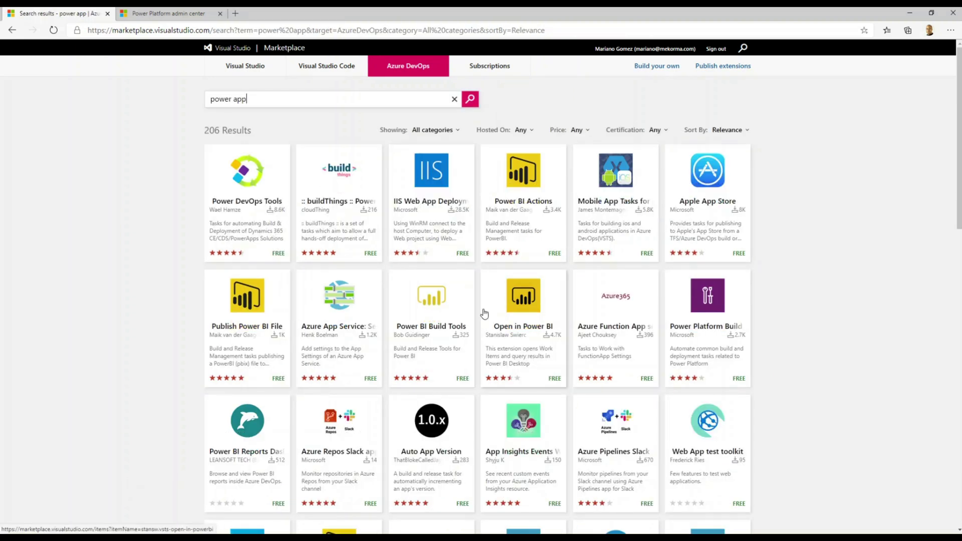
click(717, 333)
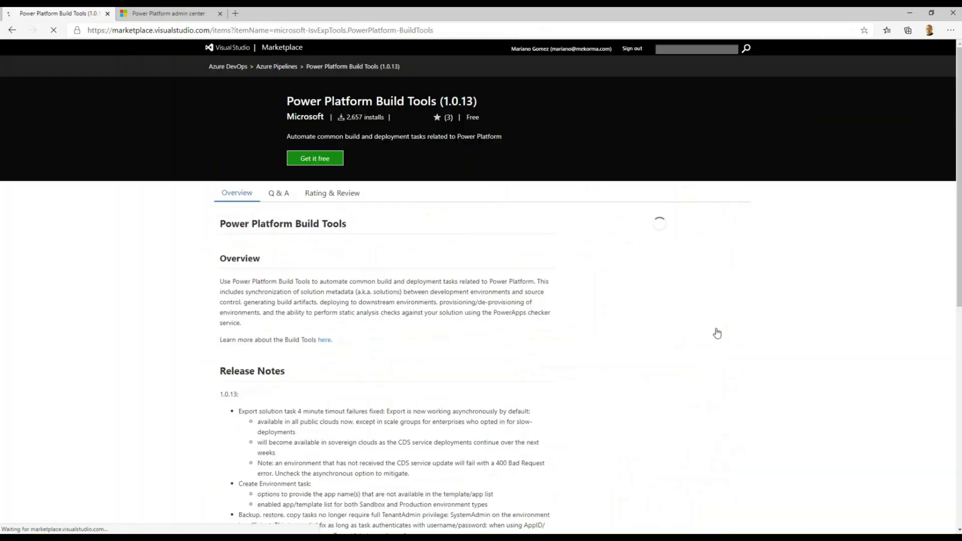
click(325, 160)
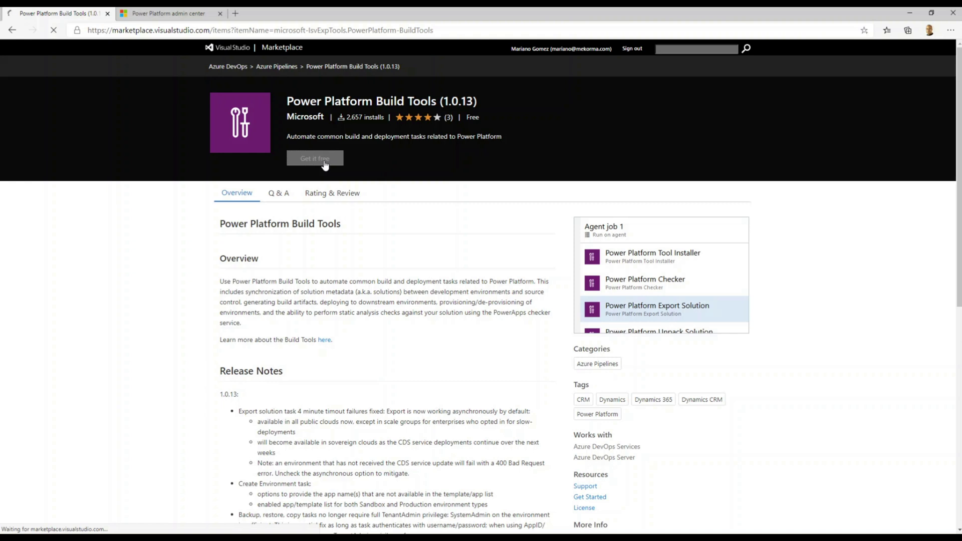
click(311, 159)
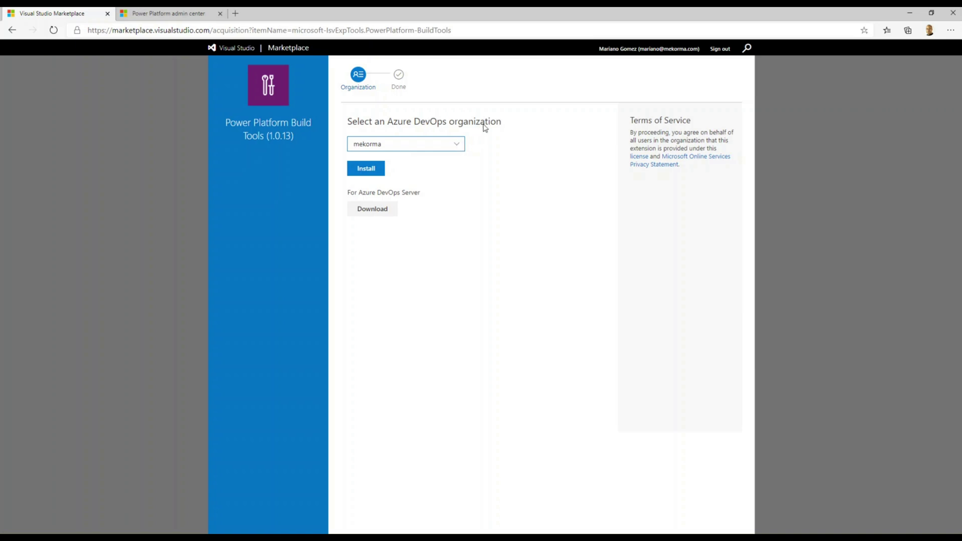
click(367, 170)
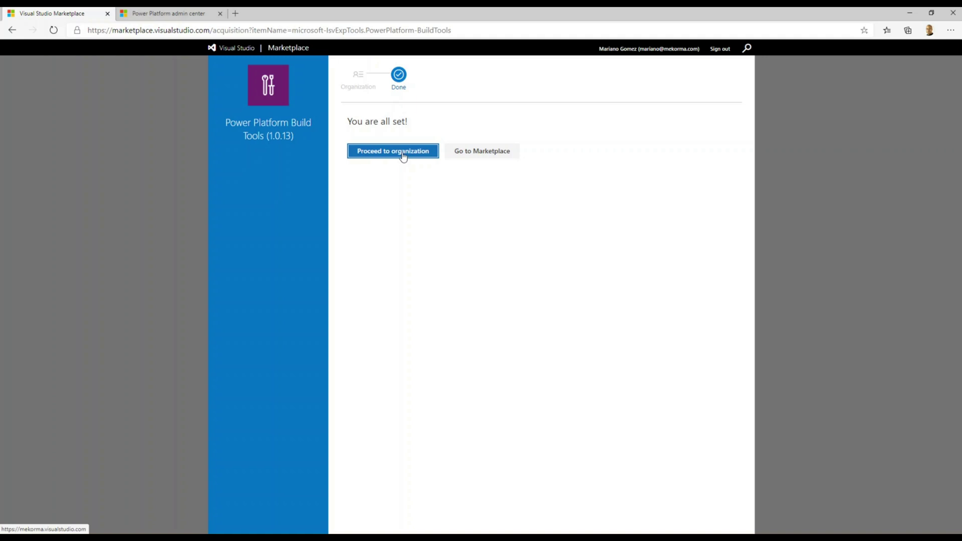
click(403, 157)
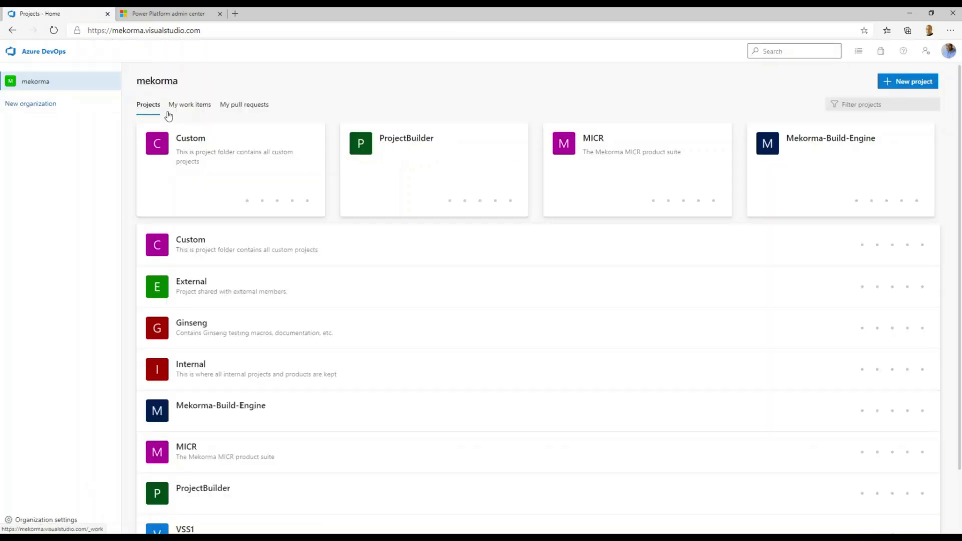
Enter project name alm-powerapps with description 'ALM components for Power Apps'.
click(921, 85)
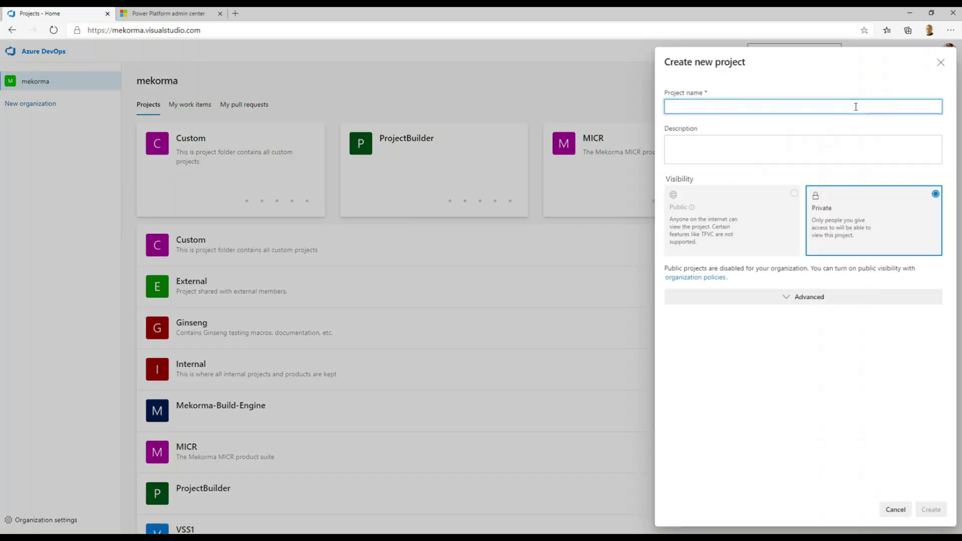
text(alm-pw)
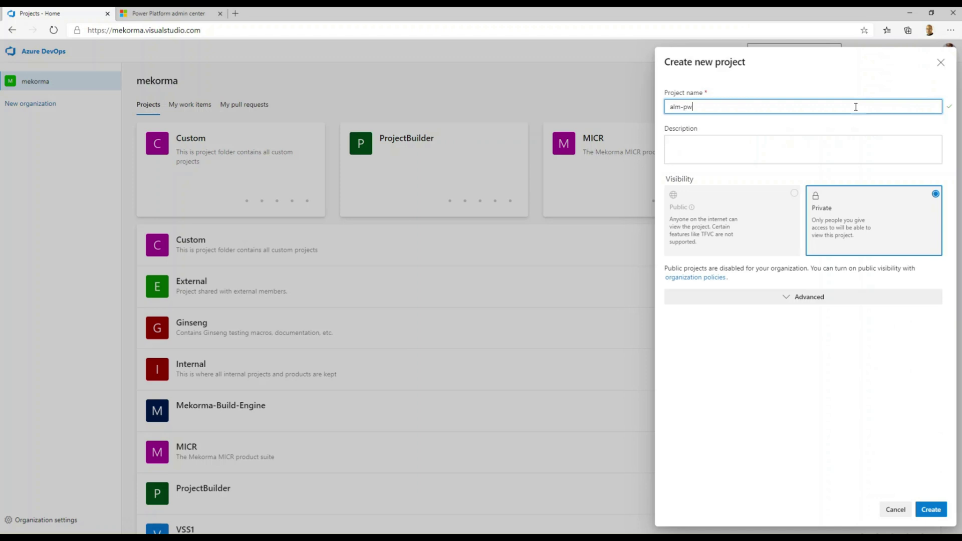
key(BackSpace)
text(owerapps)
click(829, 151)
text(Alm)
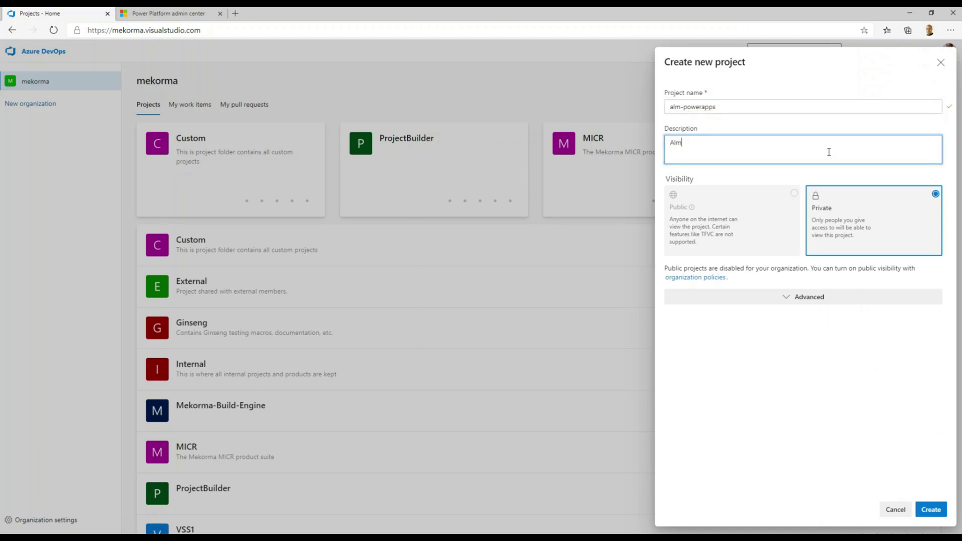
key(BackSpace)
key(BackSpace)
text(LM component)
key(BackSpace)
key(BackSpace)
key(BackSpace)
text(ents for Power Apps)
Confirm Git under Advanced options and create the private project.
click(792, 302)
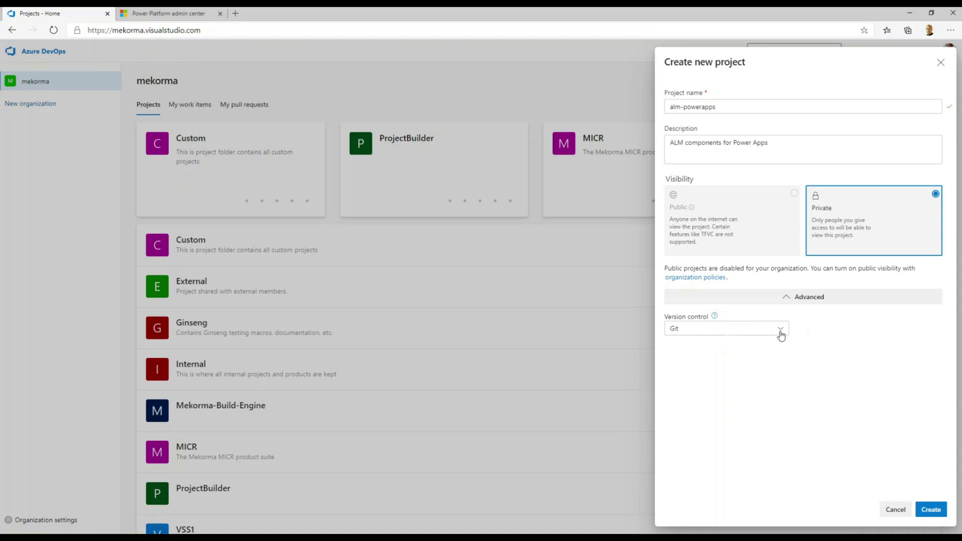
click(927, 511)
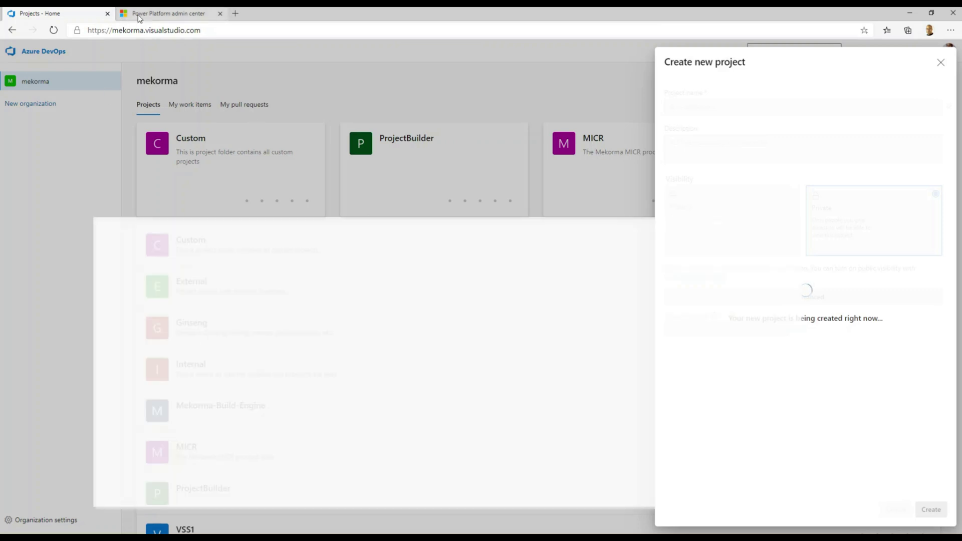
click(125, 19)
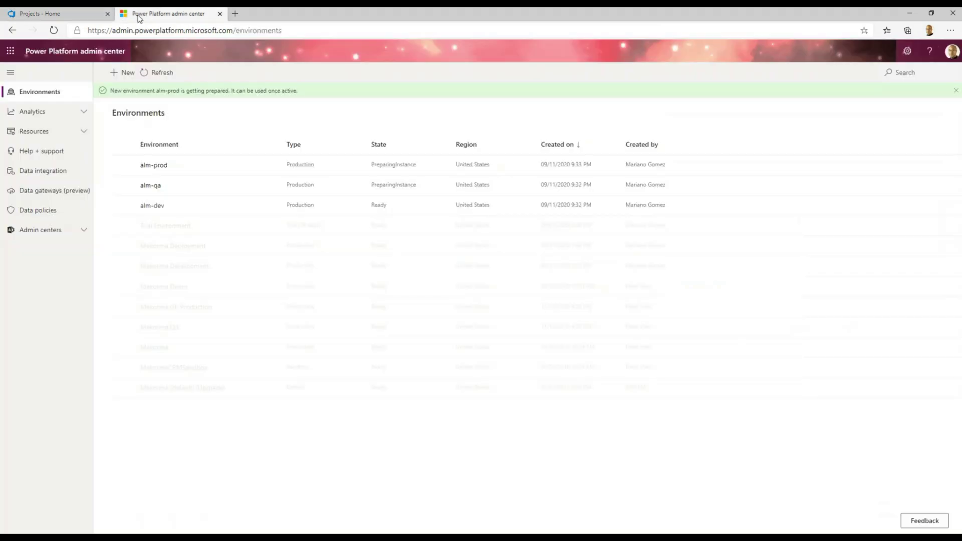
Refresh the environments list to confirm alm-dev, alm-qa and alm-prod are Ready.
click(54, 31)
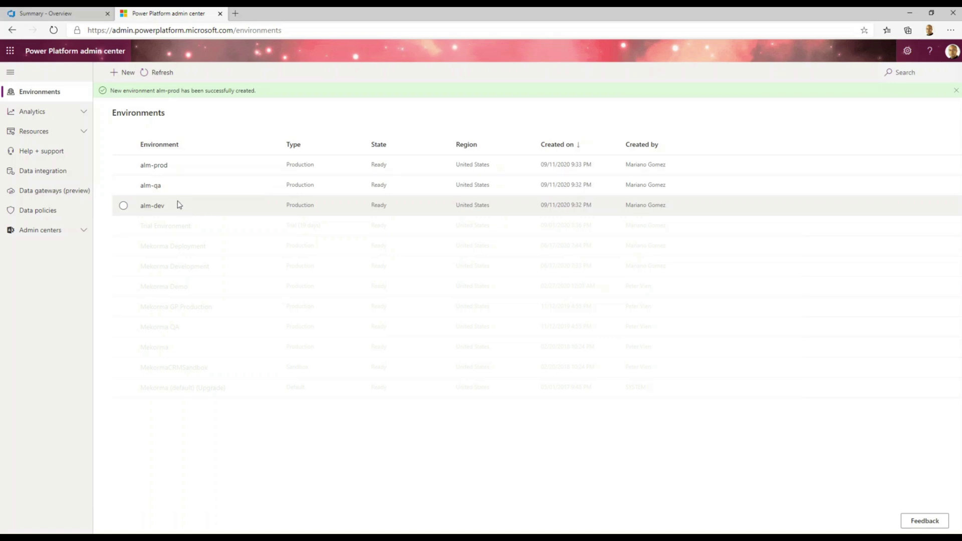
click(291, 29)
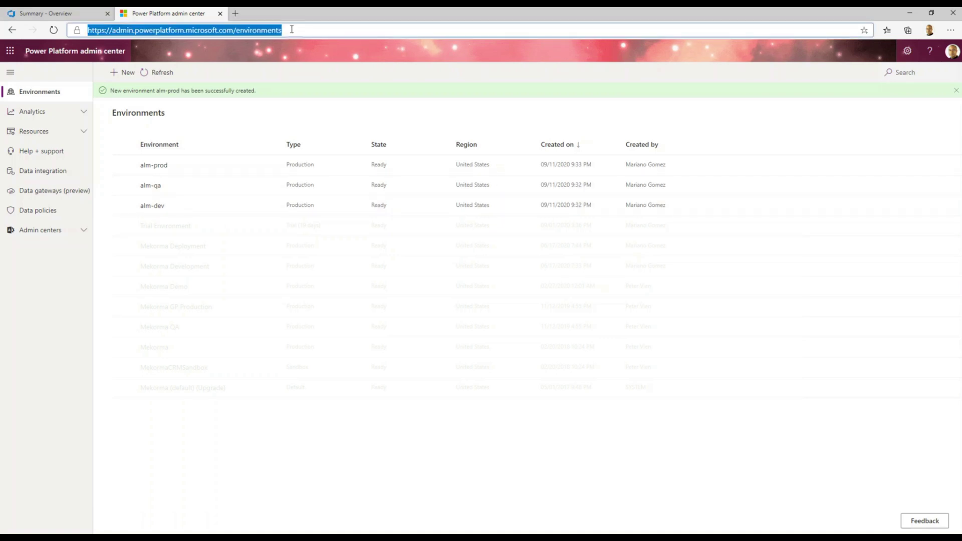
Go to make.powerapps.com, switch to the alm-dev environment, and show its Solutions.
text(make)
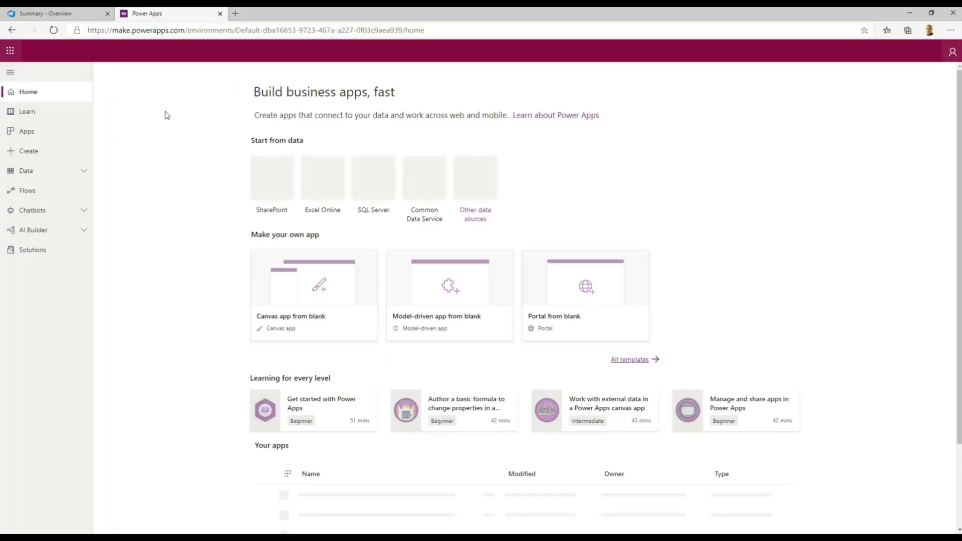
click(818, 50)
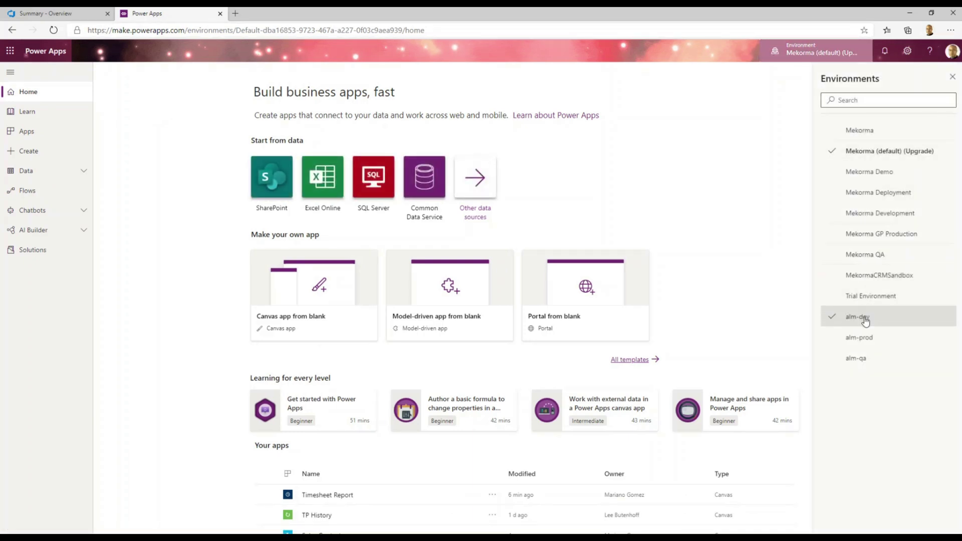
click(862, 317)
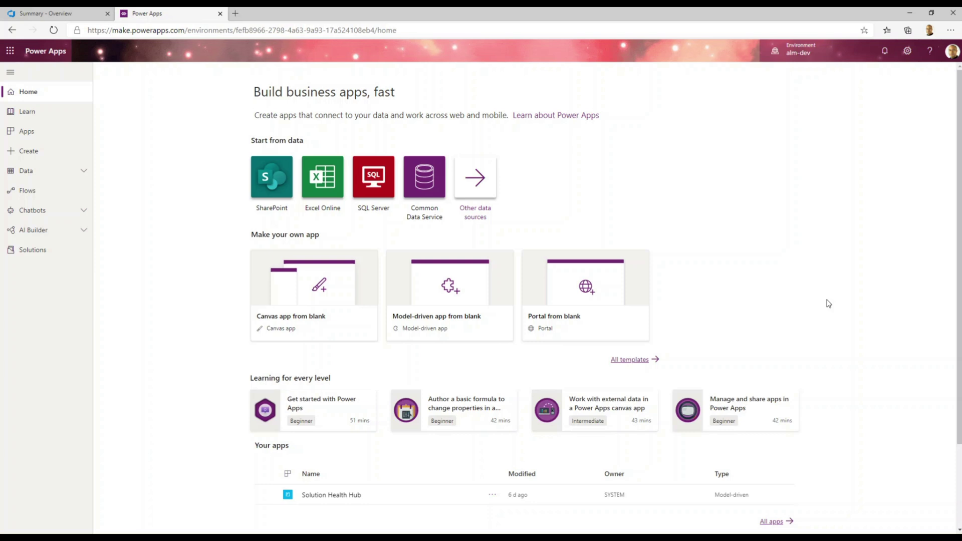
click(39, 255)
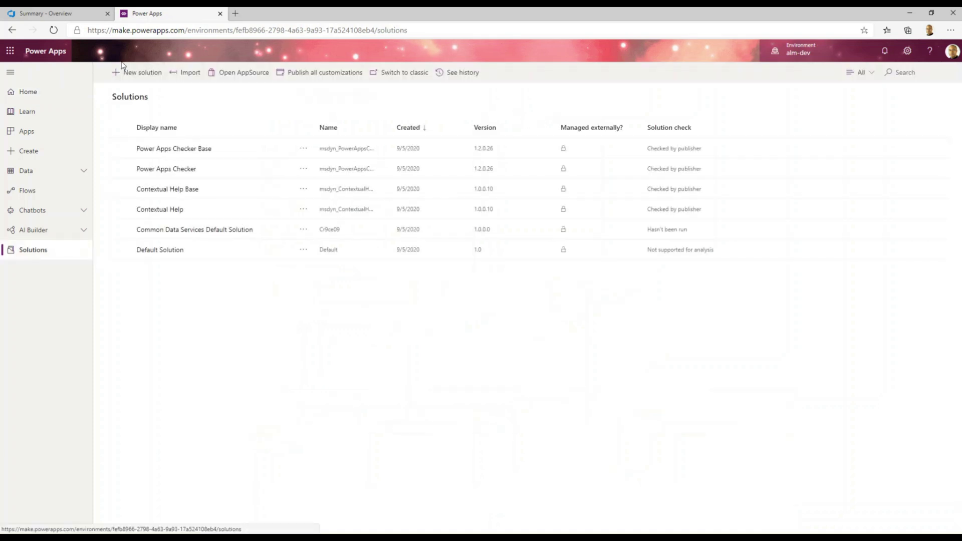
Create a new solution named alm-solution and choose + Publisher to add a publisher.
click(133, 76)
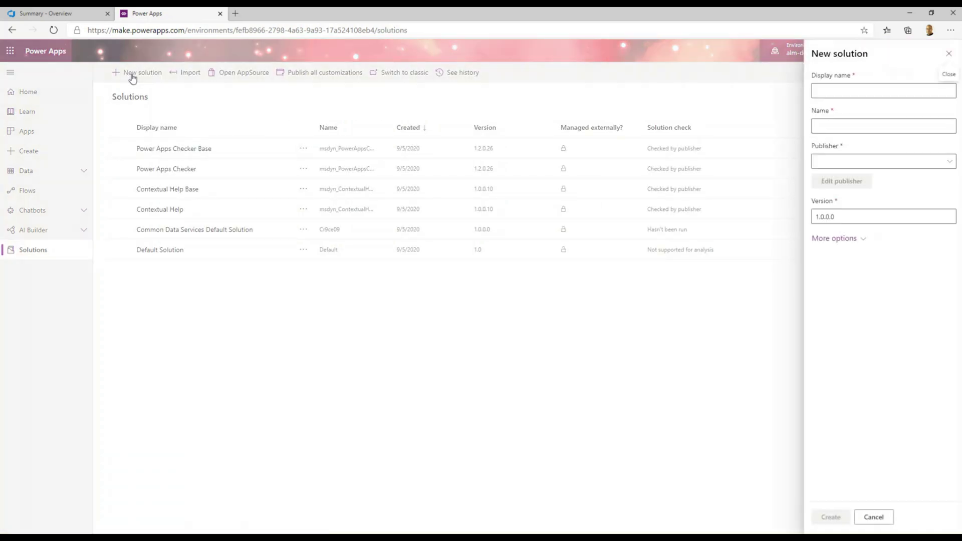
click(822, 94)
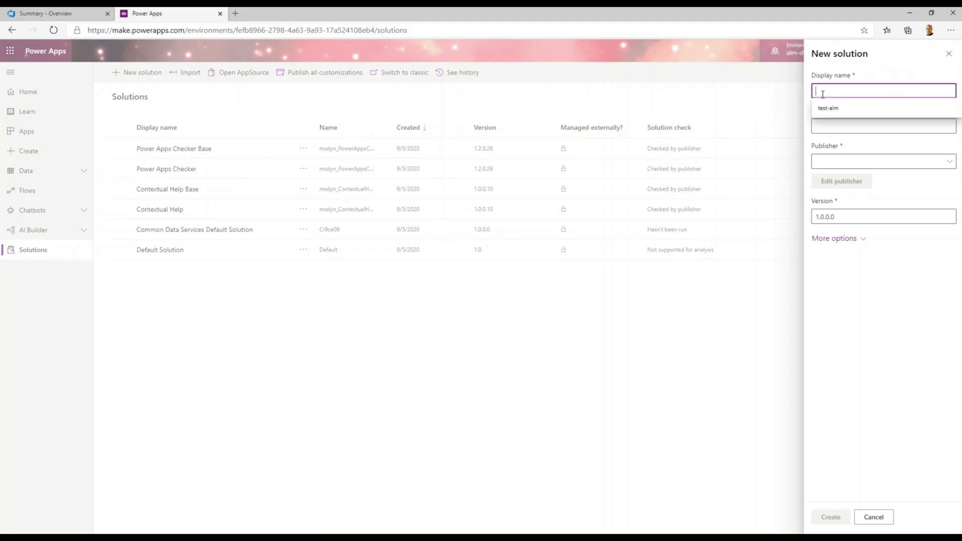
text(alm-sol)
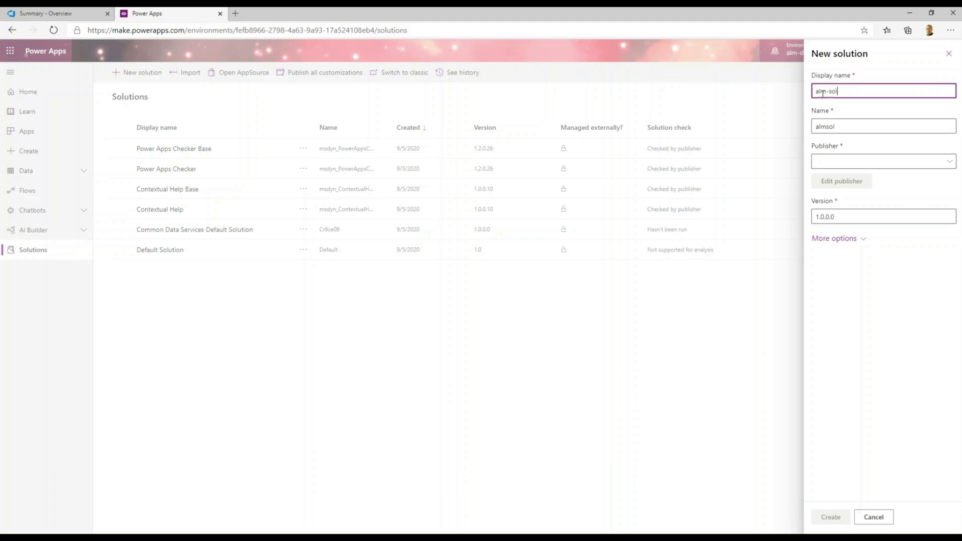
text(ution)
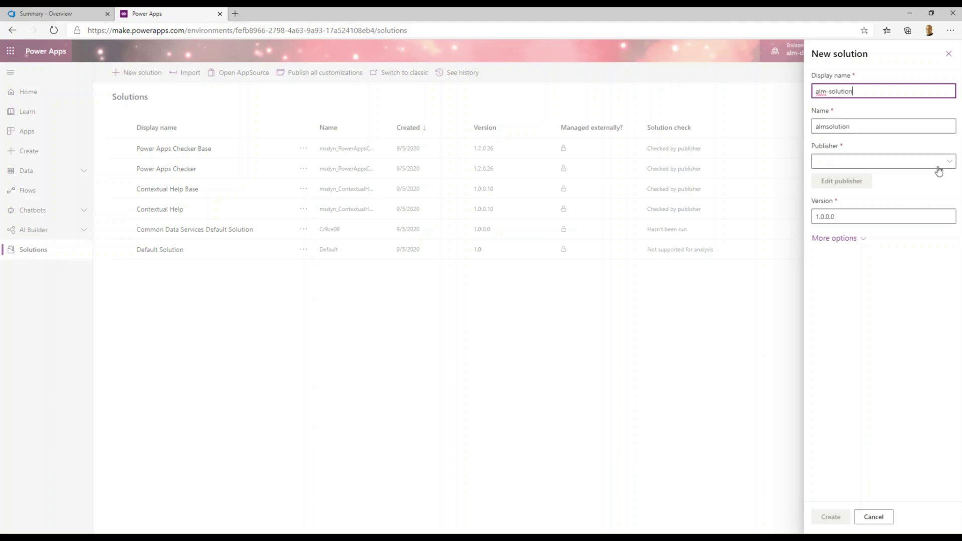
click(949, 165)
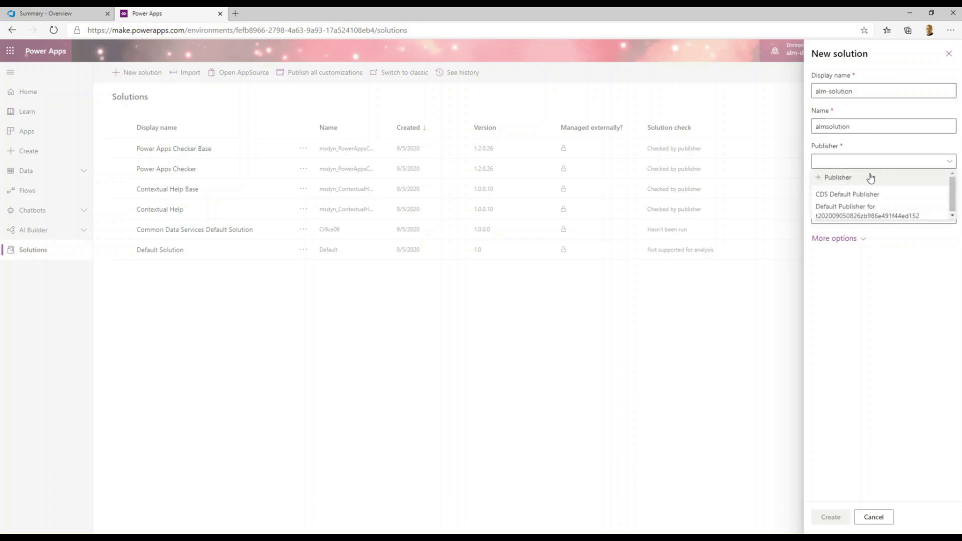
click(846, 179)
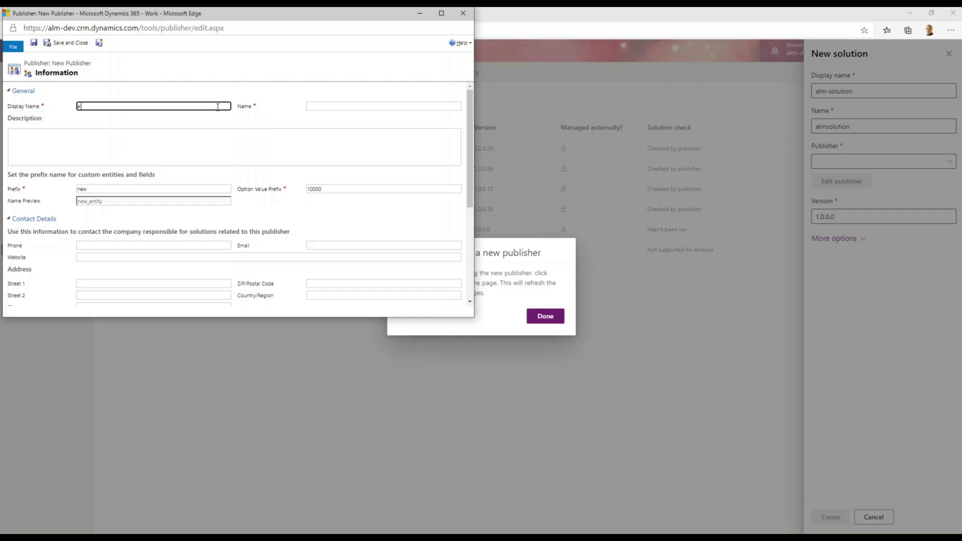
Enter the publisher's display name, correcting typos, so the publisher name auto-fills.
key(BackSpace)
text(Mariano Power A)
key(BackSpace)
text(Apps Factory)
key(Tab)
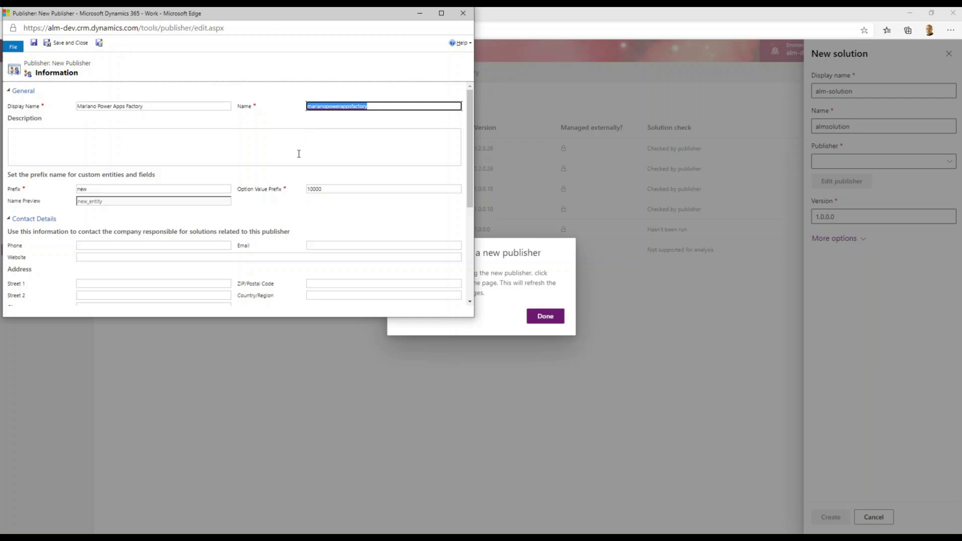
Replace the default prefix 'new' with 'mpaf'.
click(98, 188)
drag(98, 189, 73, 189)
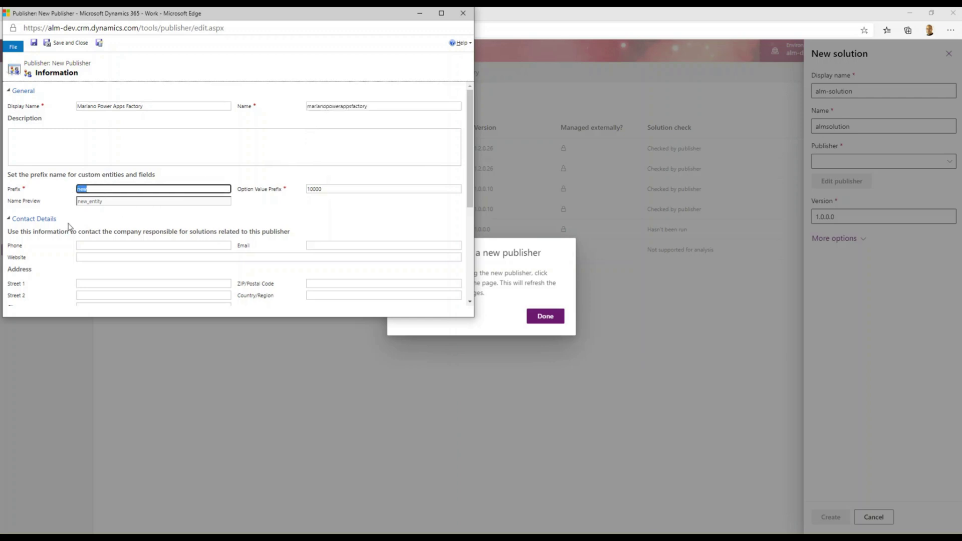
text(mpaf)
key(Tab)
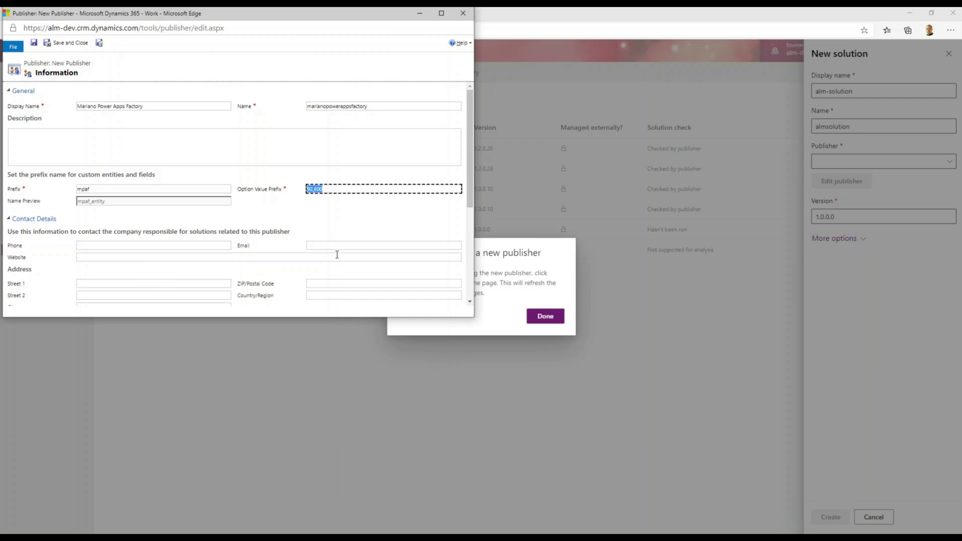
Review the form, with option value prefix 92,600, and save and close the publisher.
click(470, 207)
drag(470, 206, 444, 286)
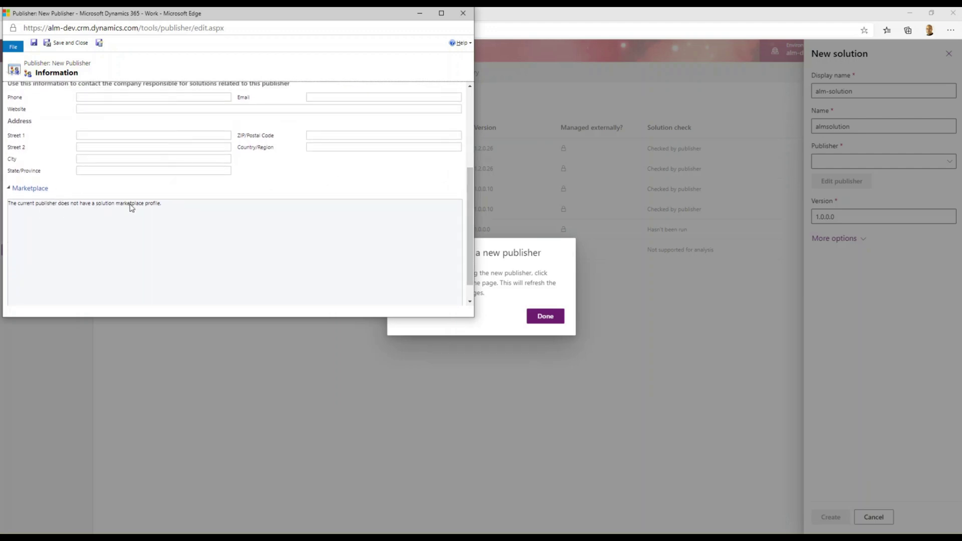
drag(469, 205, 469, 169)
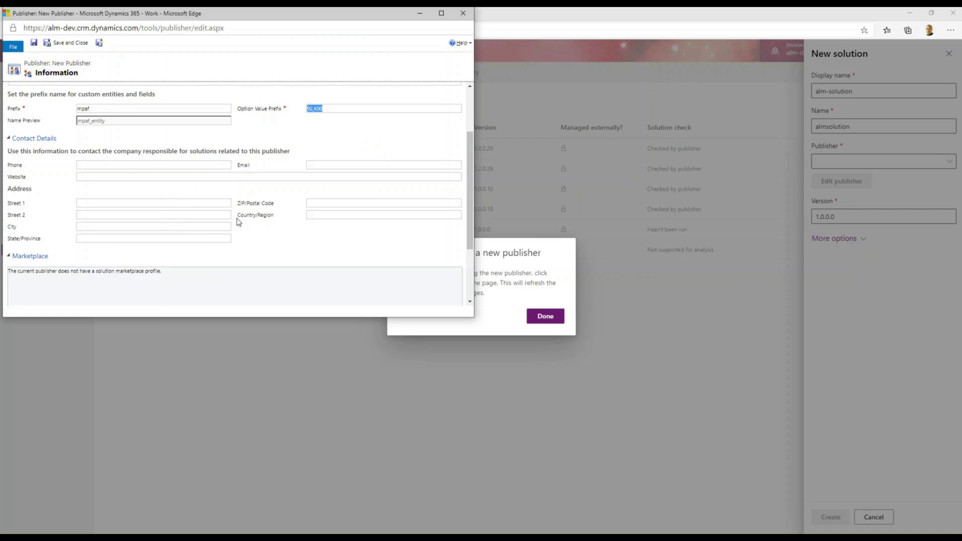
drag(469, 192, 470, 118)
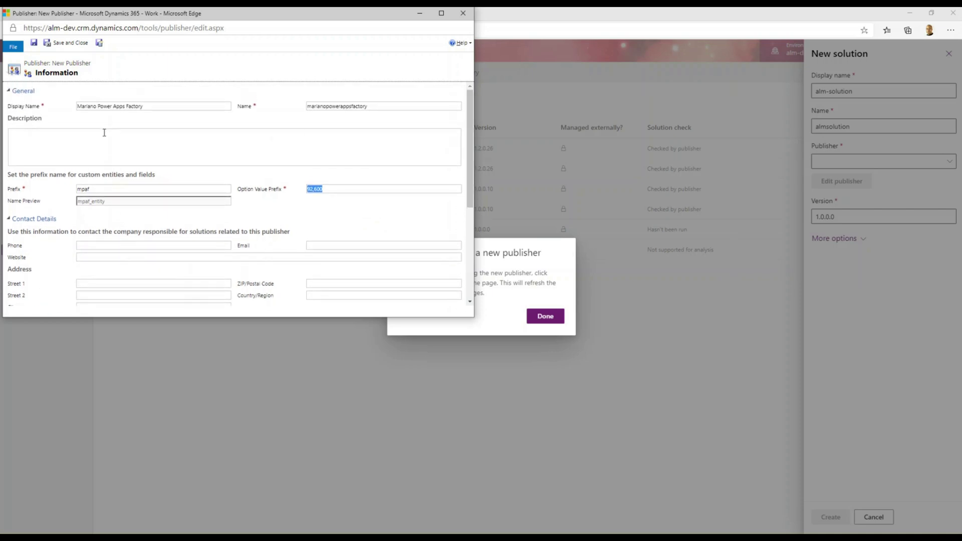
click(65, 46)
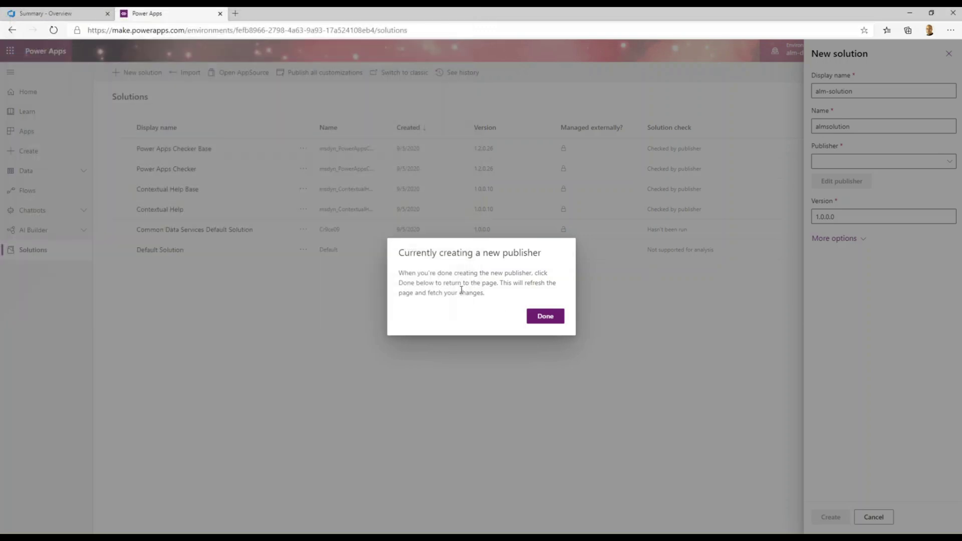
Choose the newly created publisher and set the solution version to 1.0.0.1.
click(539, 321)
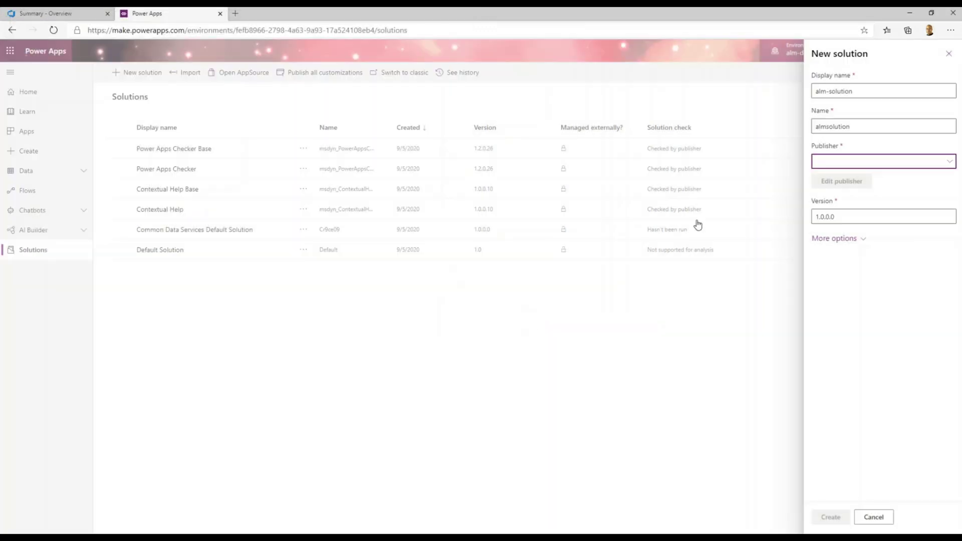
click(949, 165)
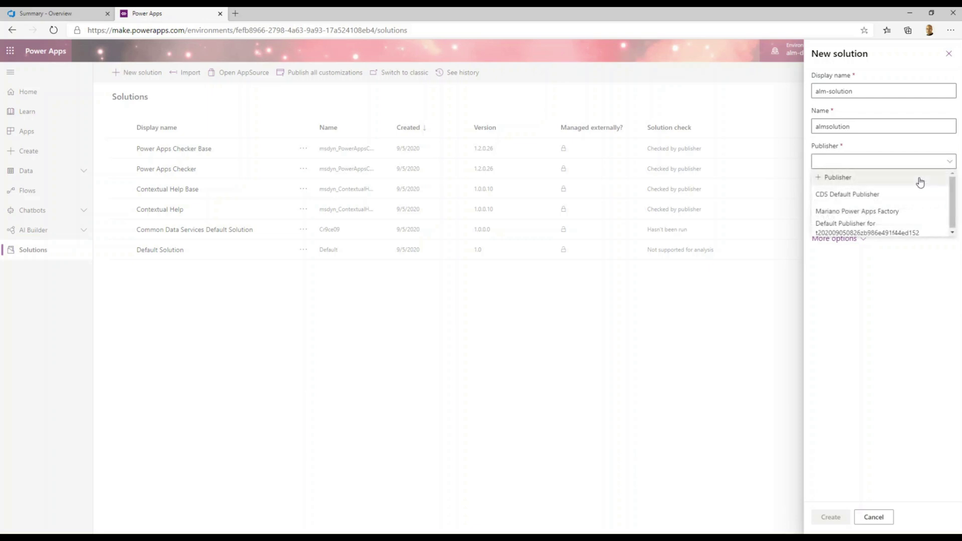
click(872, 210)
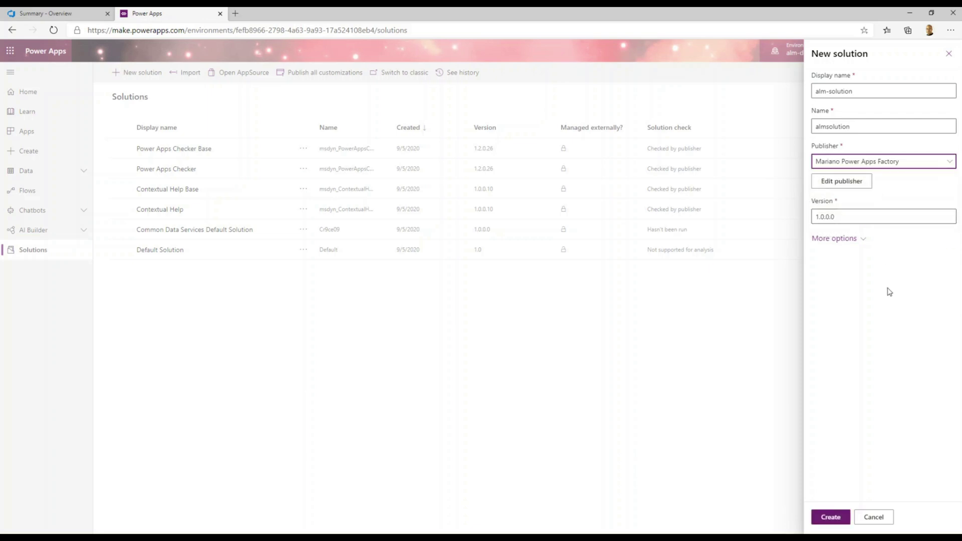
click(846, 219)
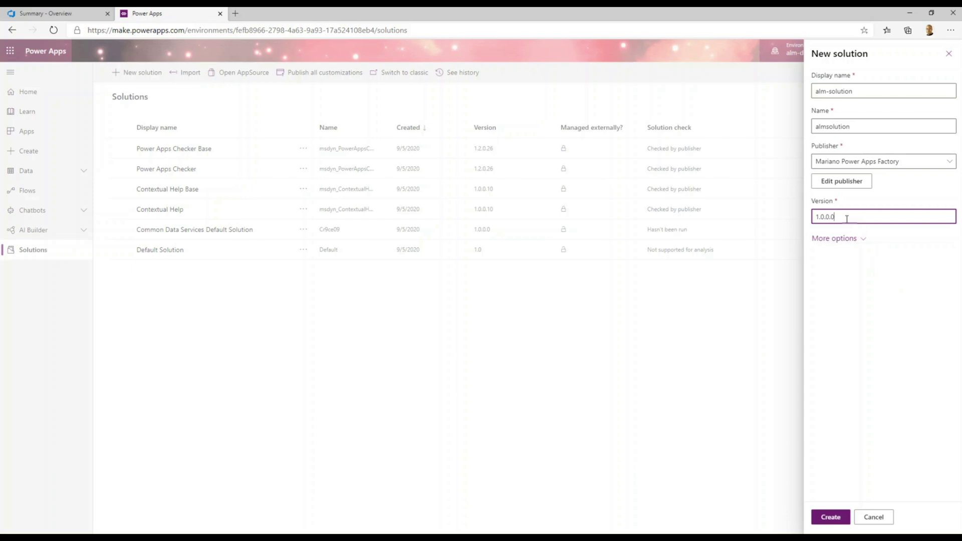
key(BackSpace)
text(1)
Expand More options, leaving the configuration page unchanged, and create alm-solution.
click(850, 246)
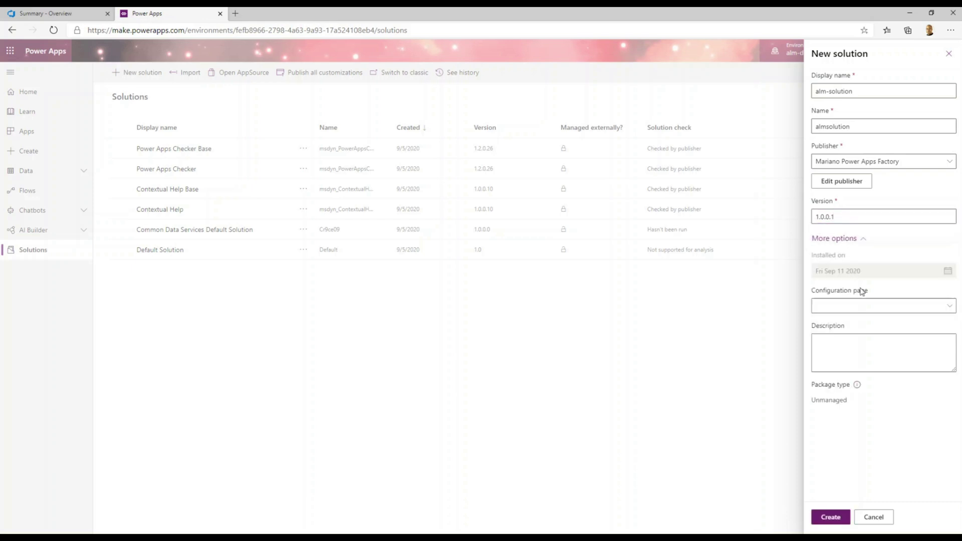
click(949, 306)
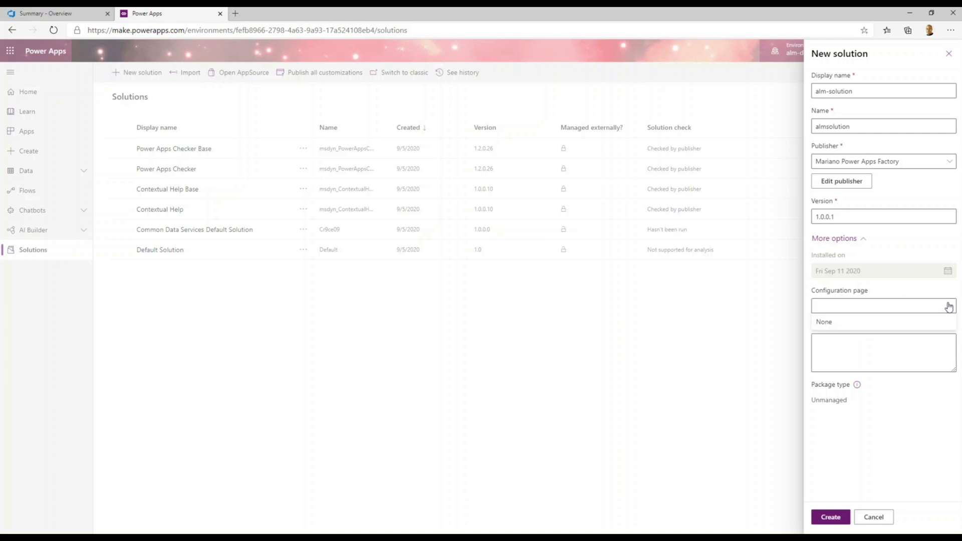
click(947, 305)
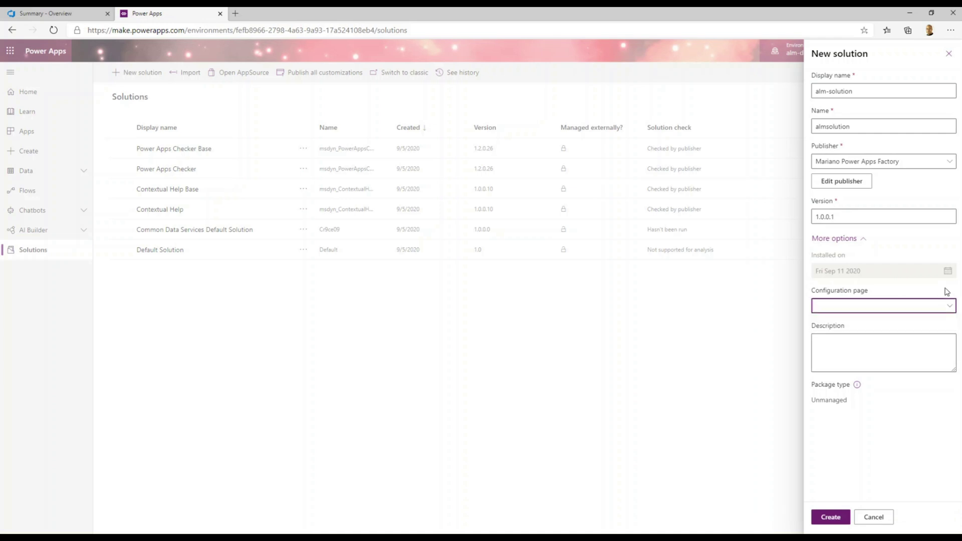
click(855, 361)
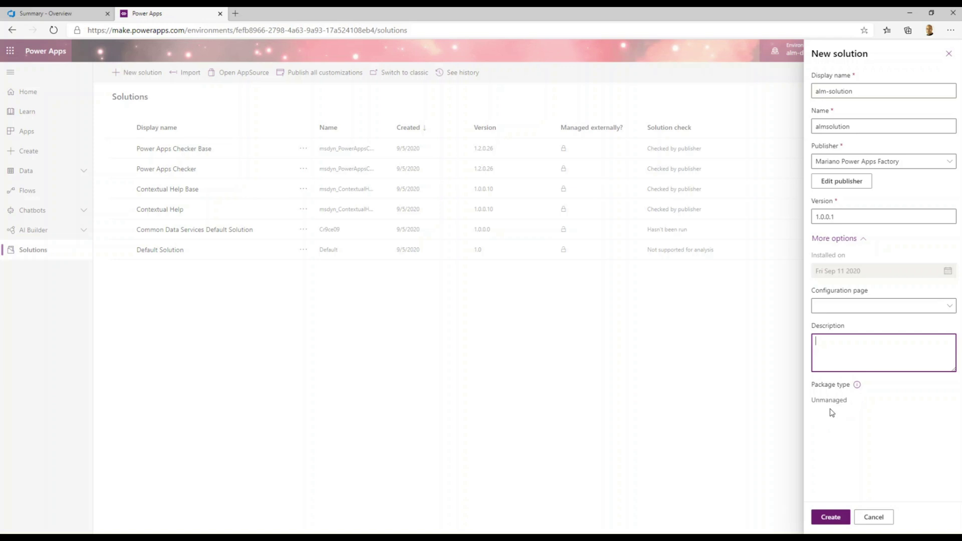
click(842, 517)
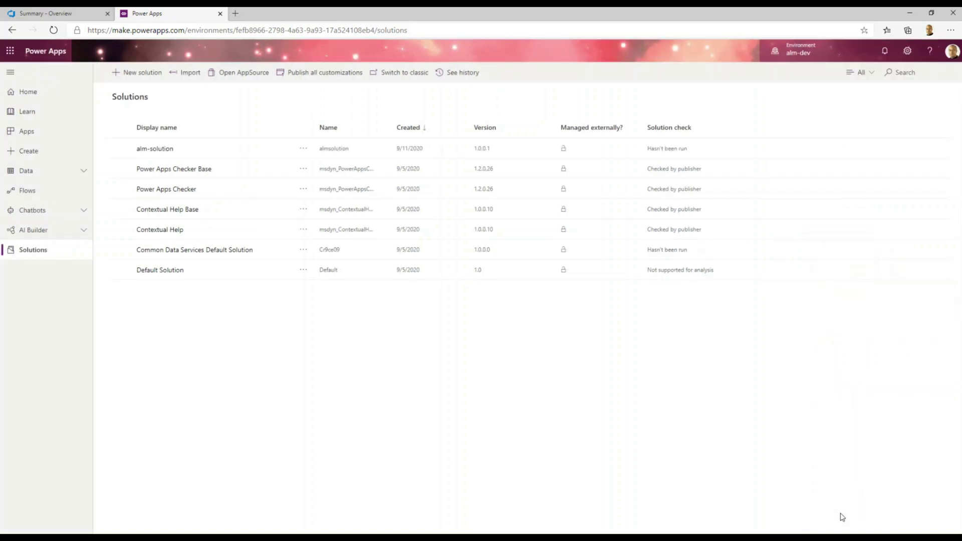
click(418, 240)
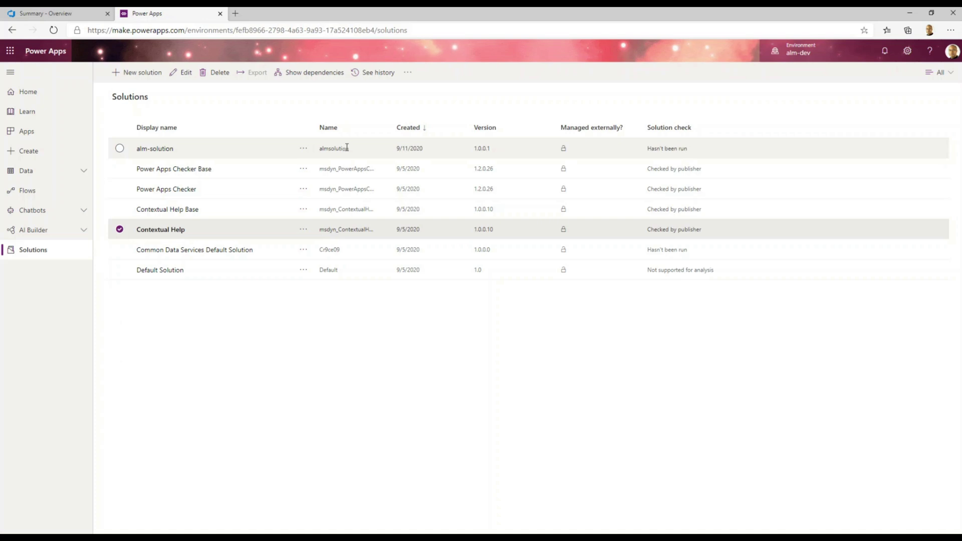
Return to the 'Summary - Overview' browser tab of the alm-powerapps project.
click(77, 18)
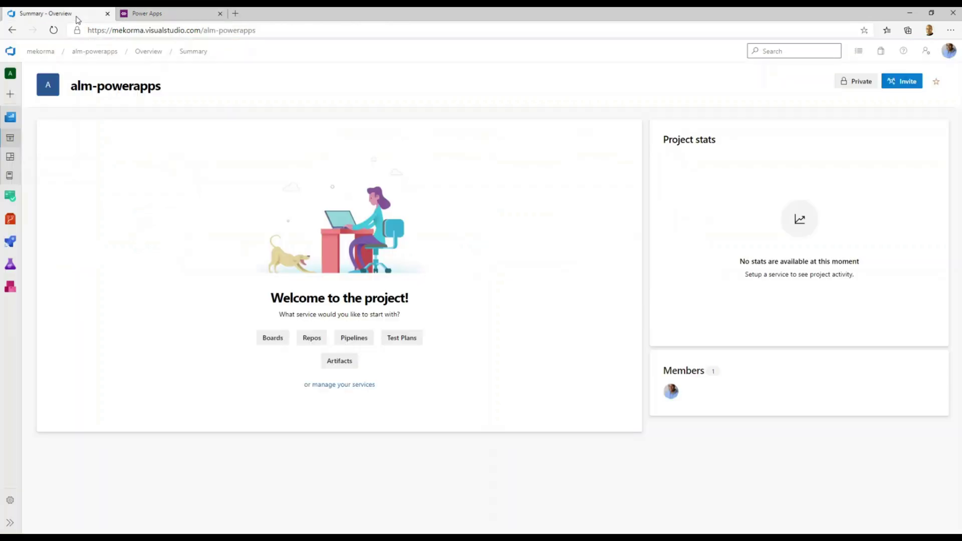